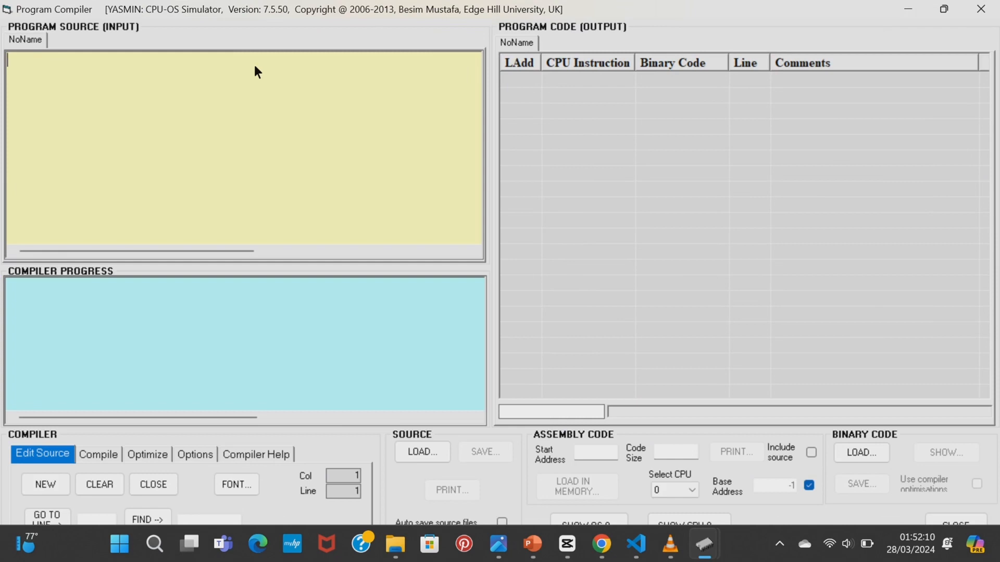
# Step: Start the source program antrian_toko and initialise its variable with n = 0
pyautogui.write('progra')
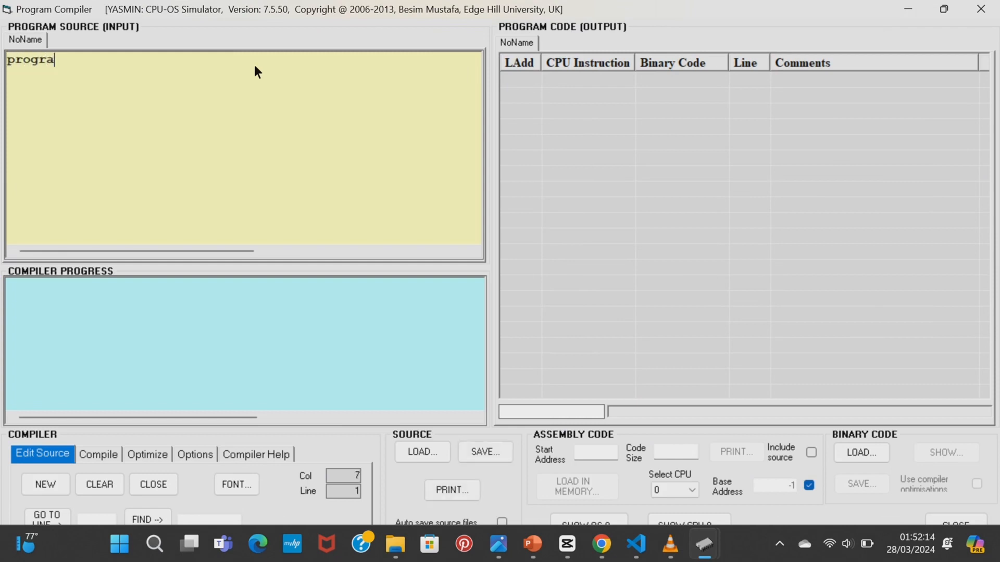
pyautogui.write('m antri')
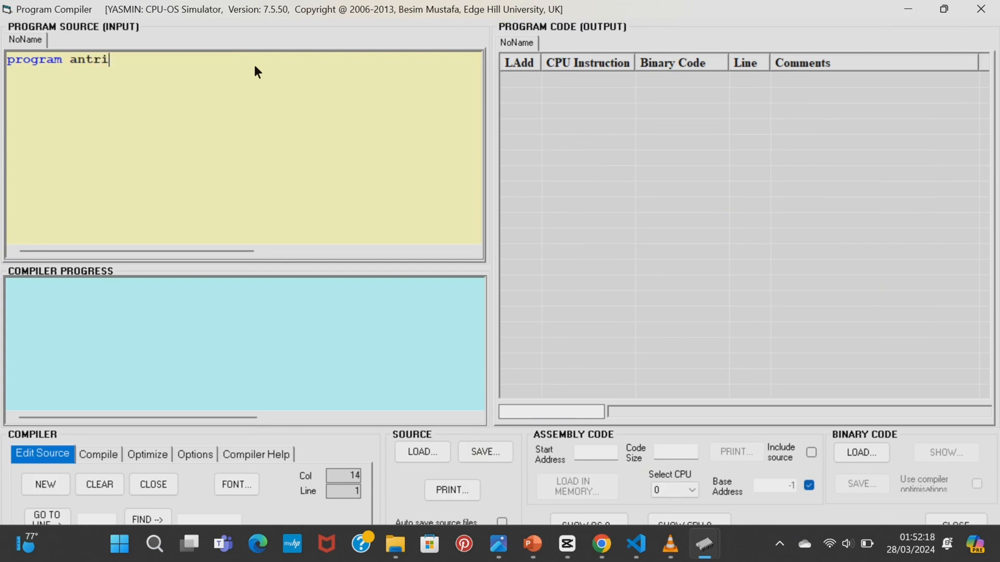
pyautogui.write('an_toko')
pyautogui.press('Return')
pyautogui.press('Tab')
pyautogui.write('n = 0')
# Step: Add a for loop over i from 0 to 10 containing n = n+1, close it with next, and finish the program with end
pyautogui.press('Return')
pyautogui.press('Tab')
pyautogui.write('for i =')
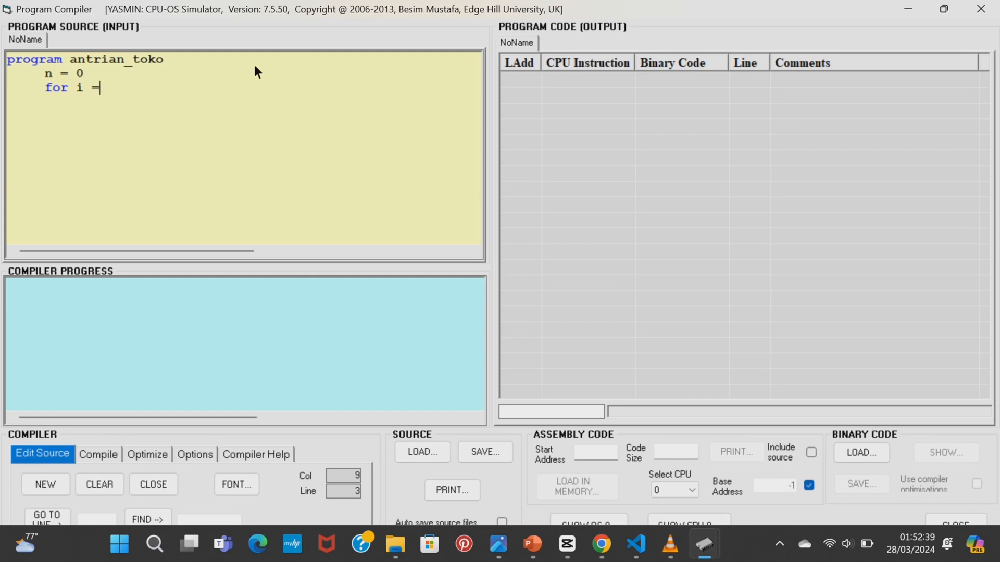
pyautogui.write(' 0 to 10')
pyautogui.press('Return')
pyautogui.write('n = n+1')
pyautogui.press('Return')
pyautogui.press('BackSpace')
pyautogui.write('next')
pyautogui.press('Return')
pyautogui.press('BackSpace')
pyautogui.write('end')
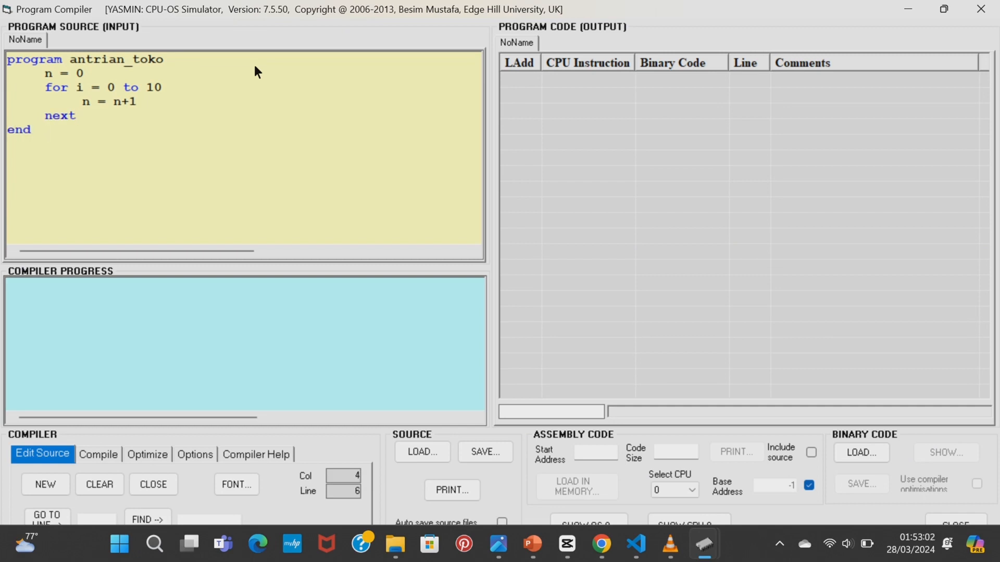
# Step: Compile the antrian_toko source program
pyautogui.click(156, 307)
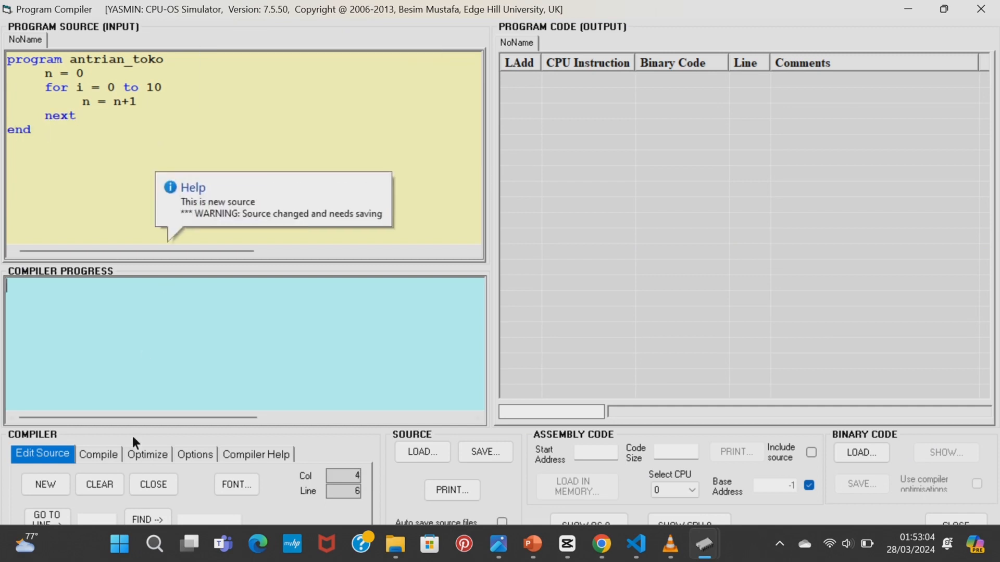
pyautogui.click(103, 454)
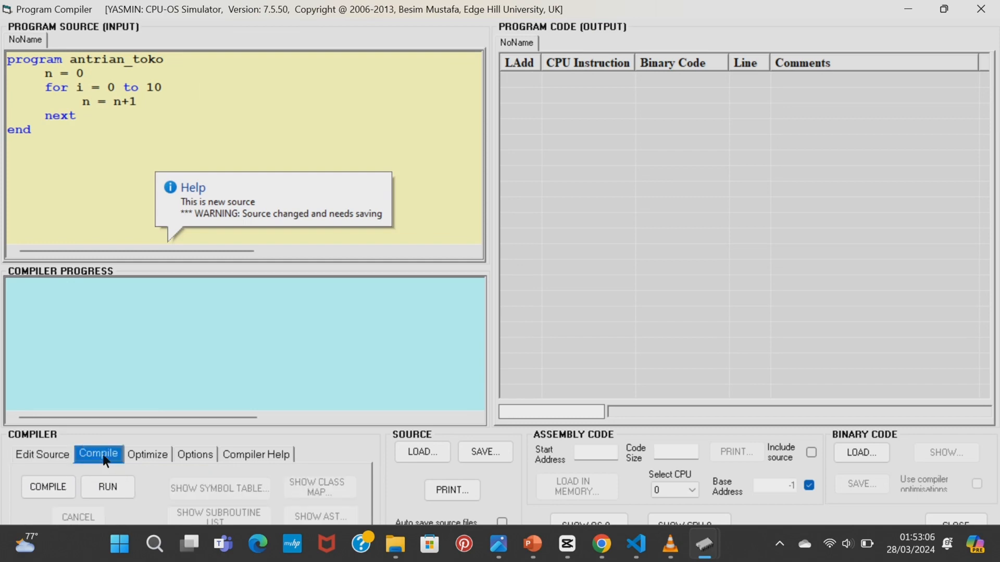
pyautogui.click(61, 487)
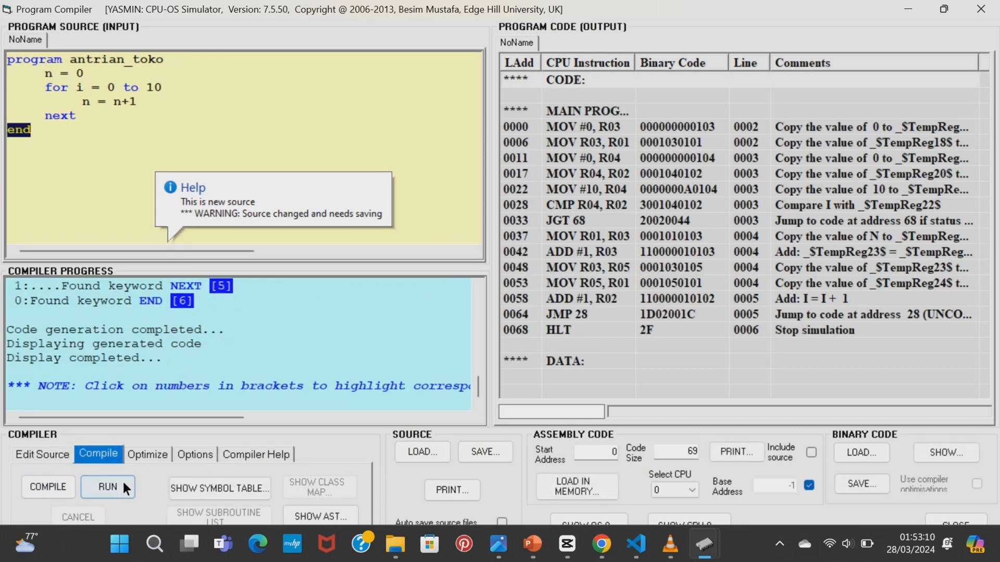
# Step: Run the compiled program in the CPU simulator at the fastest speed and dismiss the run time message
pyautogui.click(108, 487)
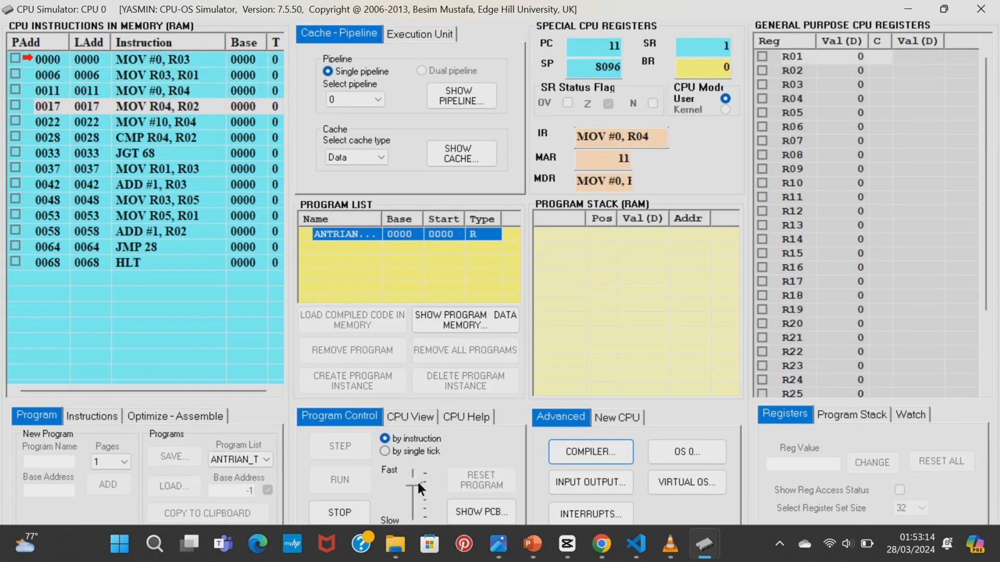
pyautogui.moveTo(417, 481); pyautogui.dragTo(420, 461)
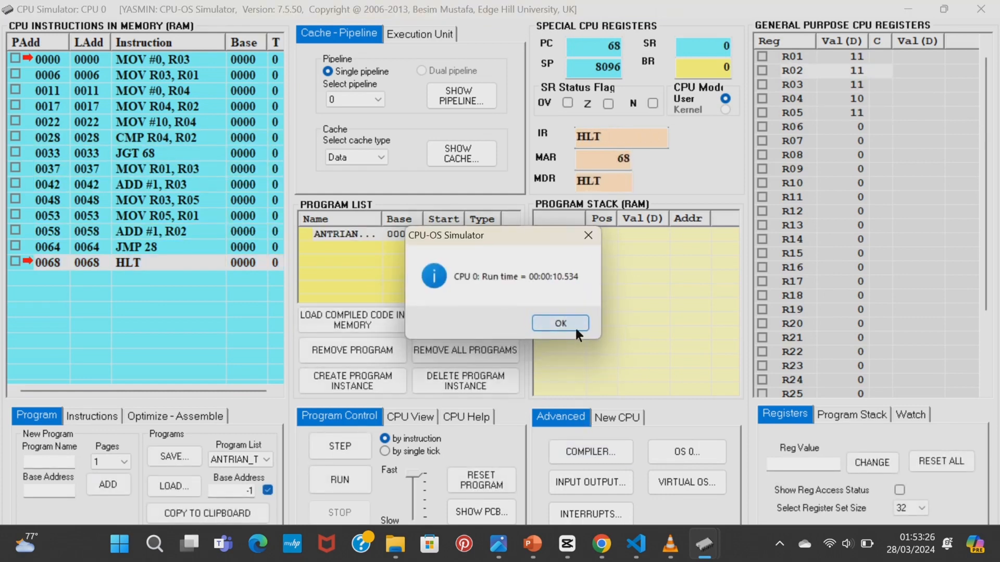
pyautogui.click(576, 328)
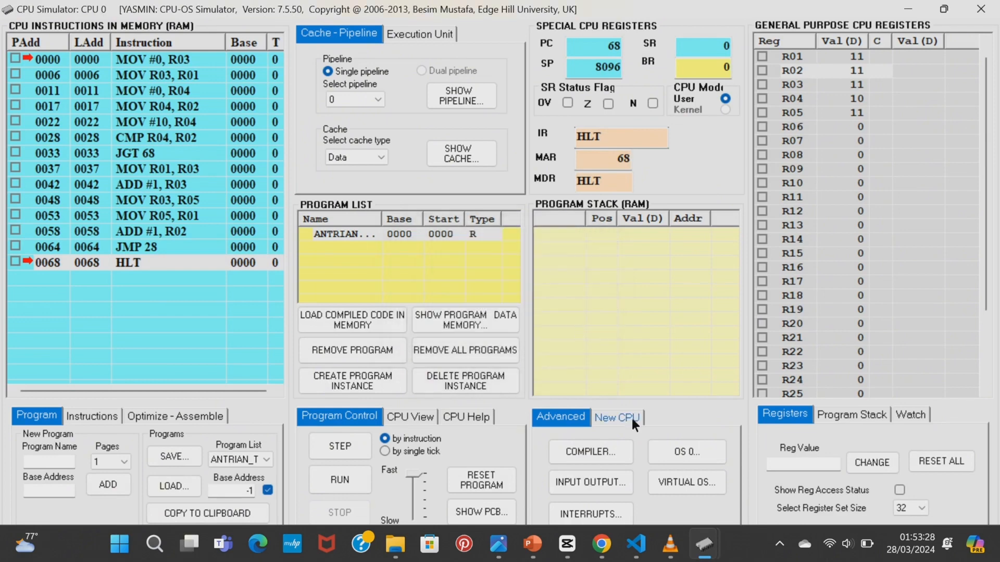
# Step: Open the OS 0 simulator maximized and create process P1 from ANTRIAN_TOKO with priority 1
pyautogui.click(692, 456)
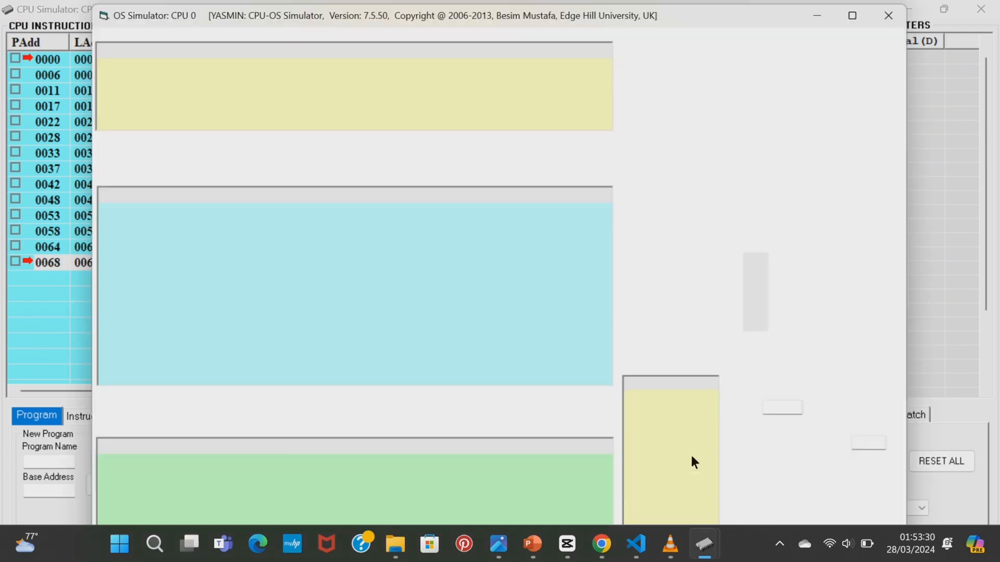
pyautogui.click(860, 13)
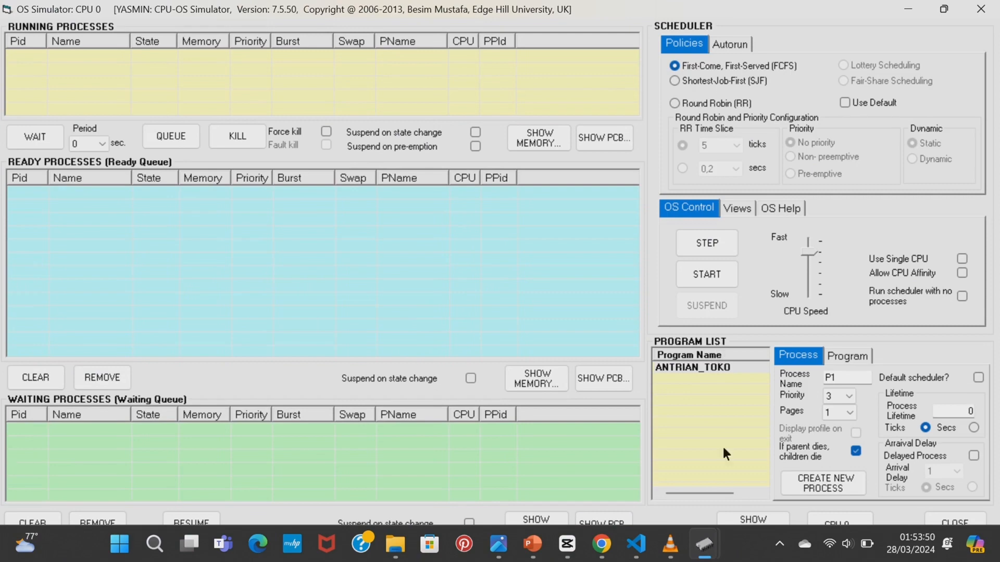
pyautogui.click(782, 387)
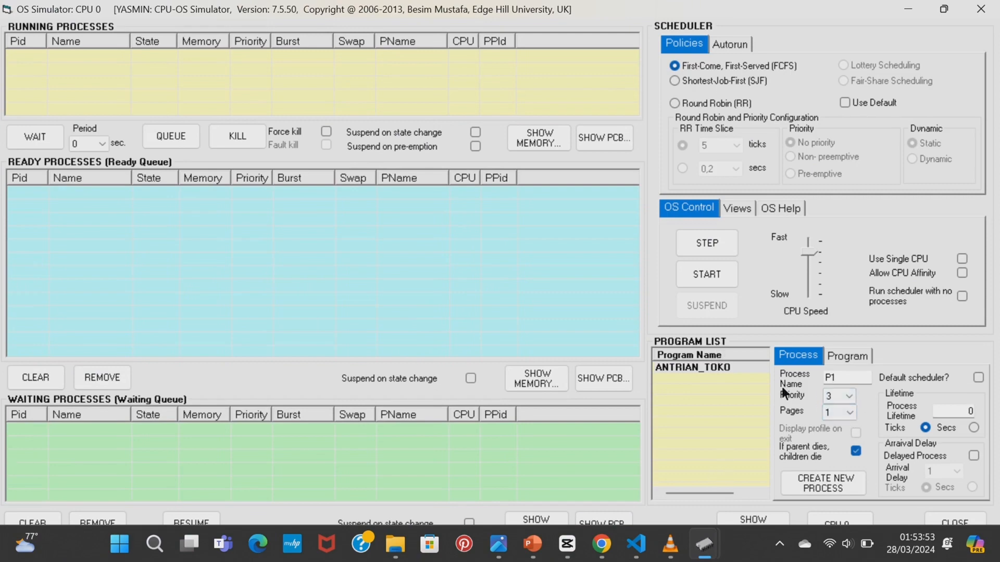
pyautogui.click(852, 399)
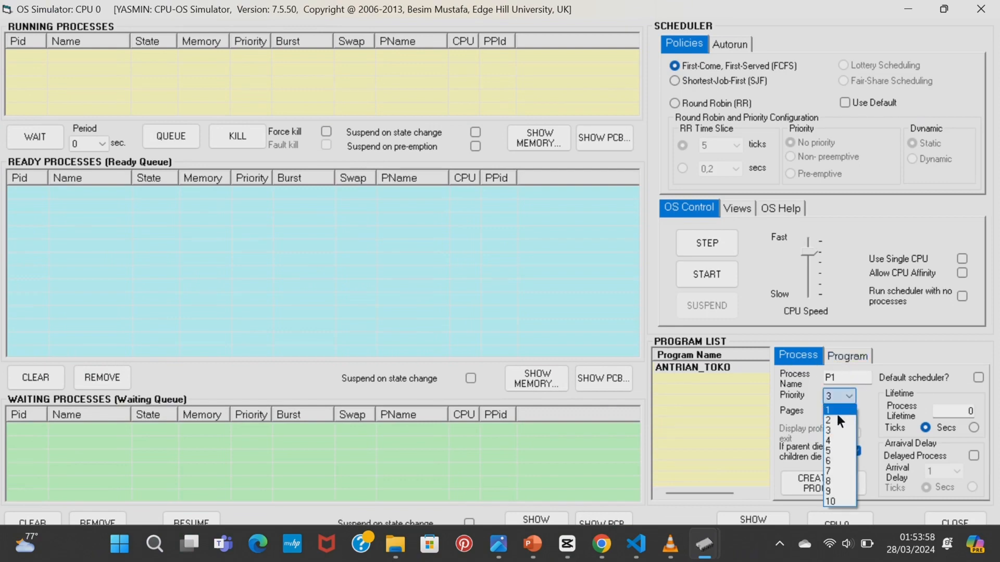
pyautogui.click(837, 413)
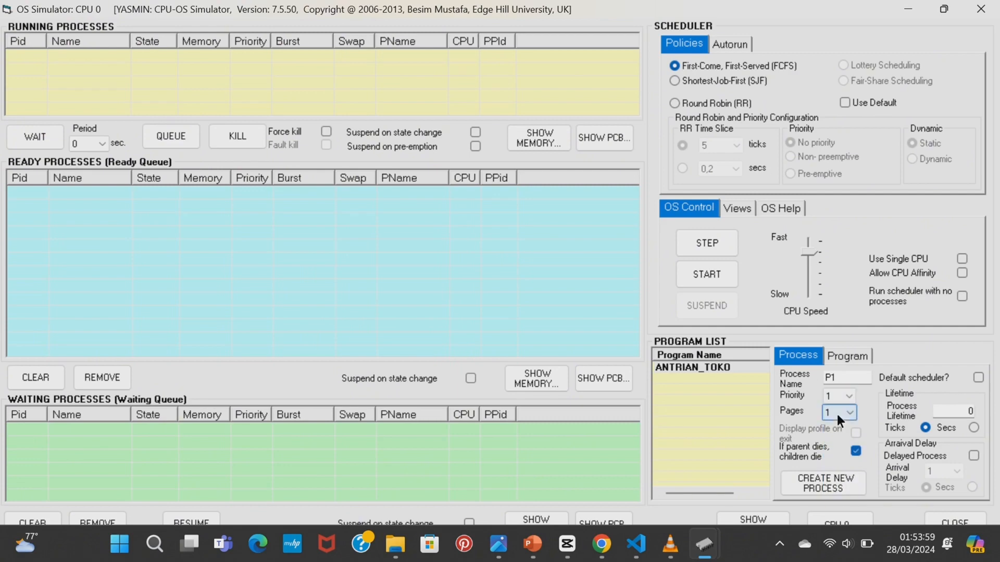
pyautogui.click(845, 478)
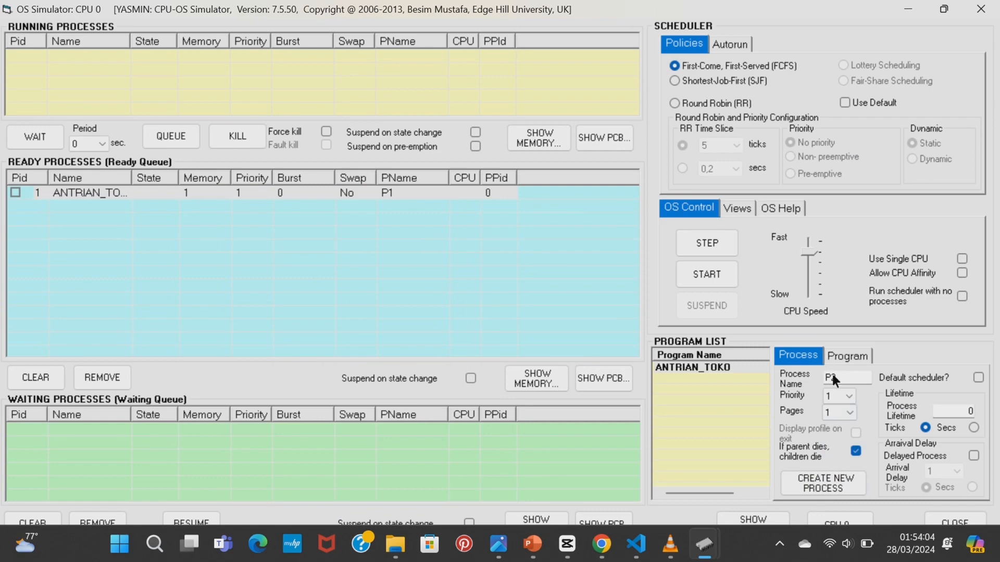
# Step: Create processes P2 and P3 from ANTRIAN_TOKO, both with priority 2
pyautogui.click(853, 393)
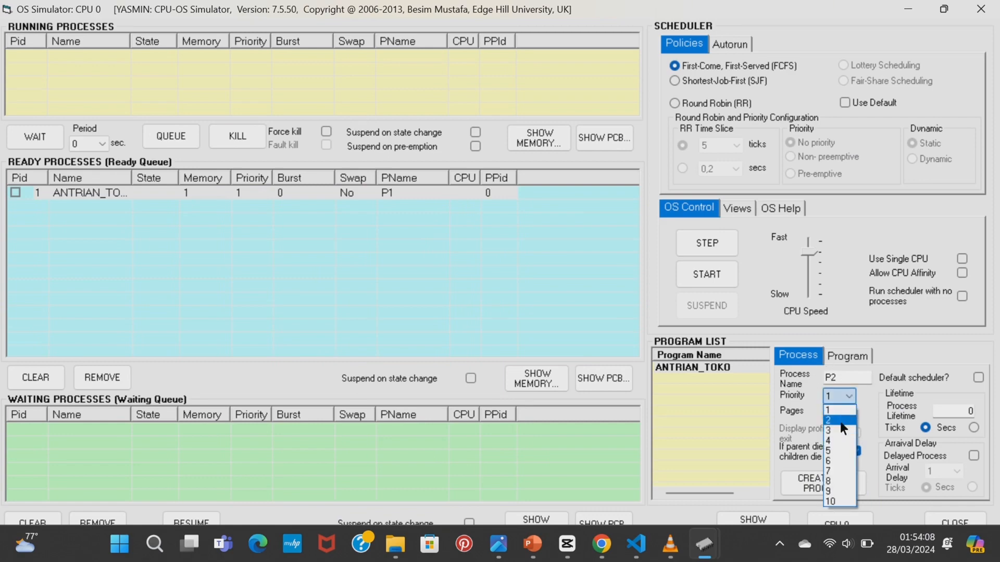
pyautogui.click(839, 420)
pyautogui.click(845, 483)
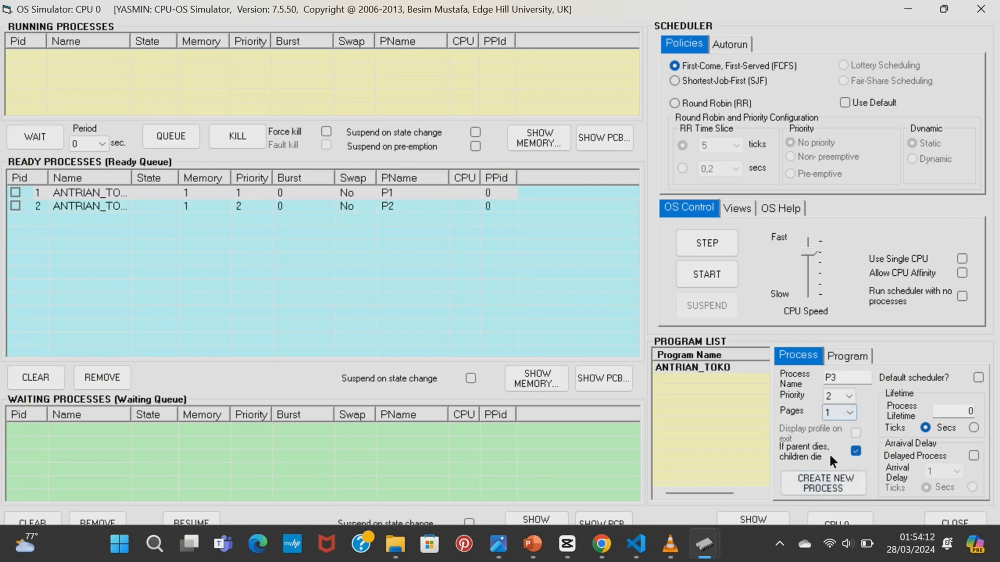
pyautogui.click(847, 484)
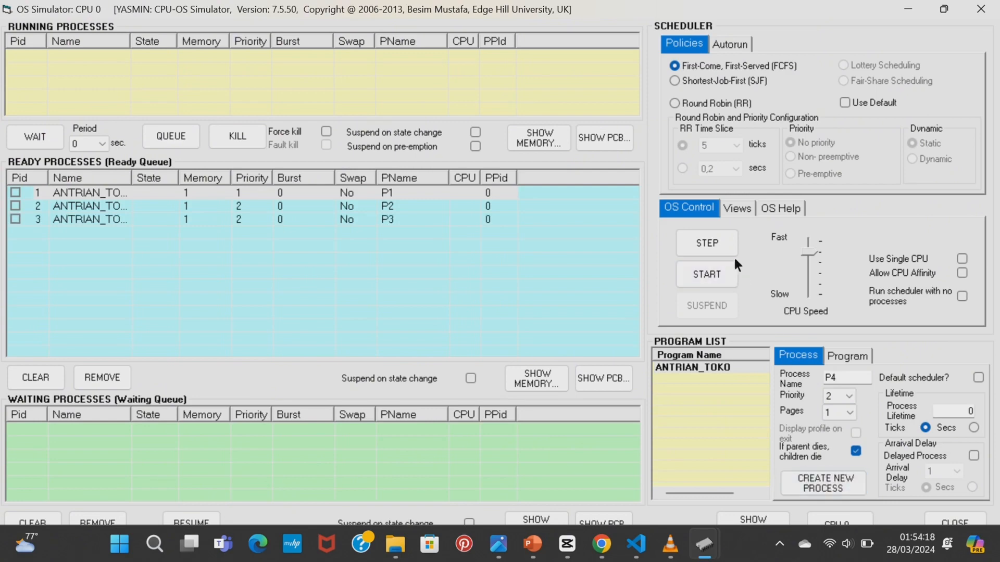
# Step: Run the queued processes under First-Come, First-Served scheduling at the fastest CPU speed and review the OS activity log through its end
pyautogui.click(721, 268)
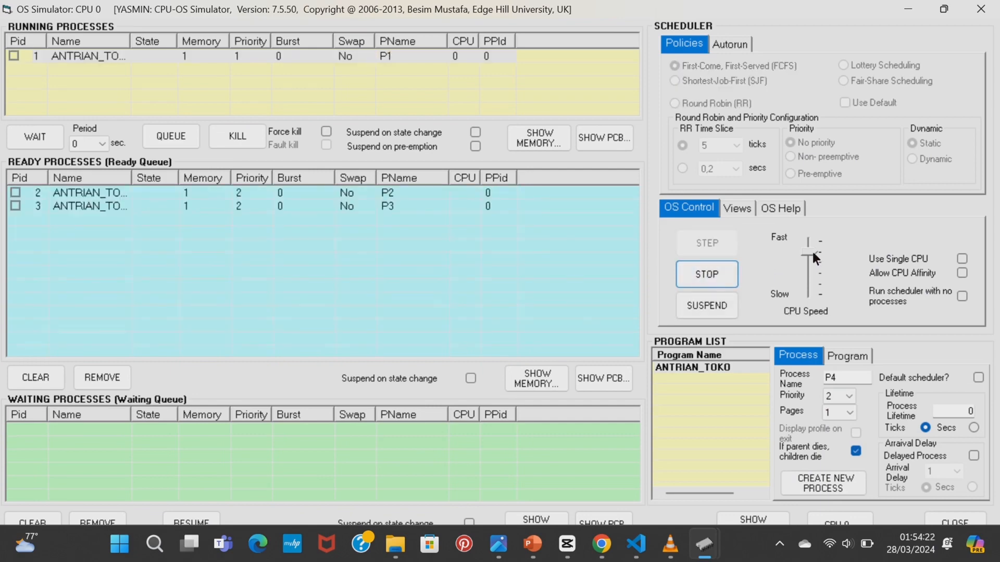
pyautogui.moveTo(812, 251); pyautogui.dragTo(811, 241)
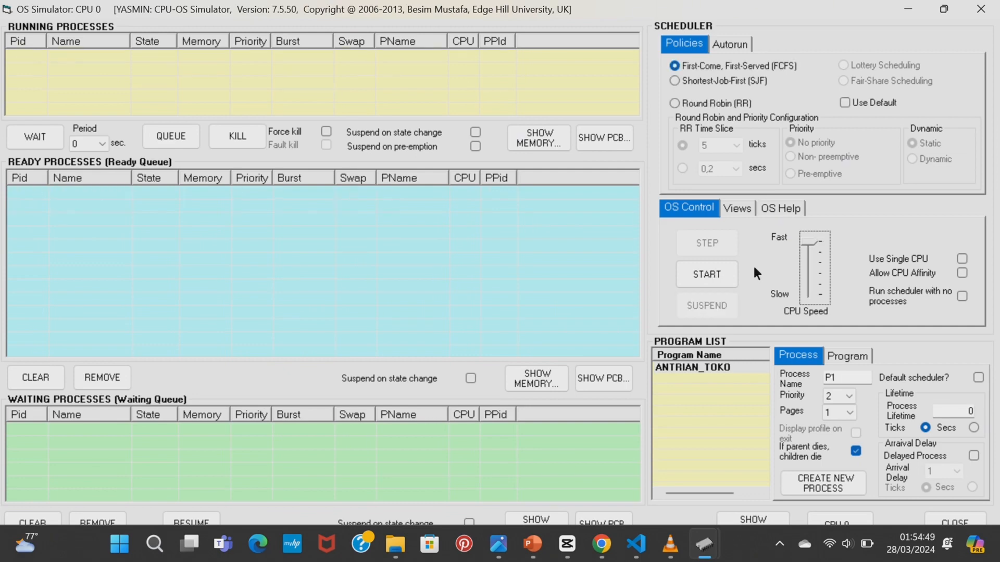
pyautogui.click(740, 209)
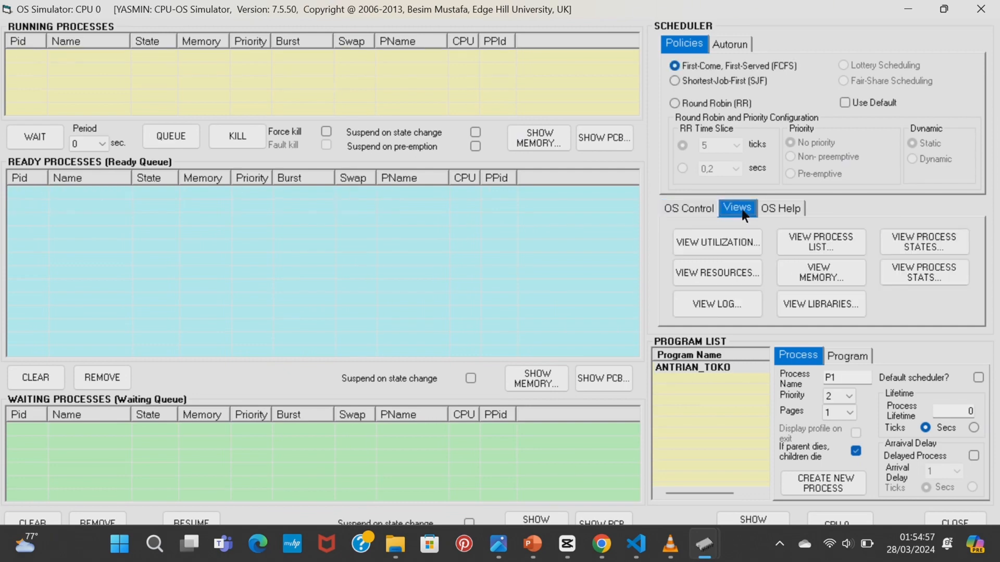
pyautogui.click(717, 304)
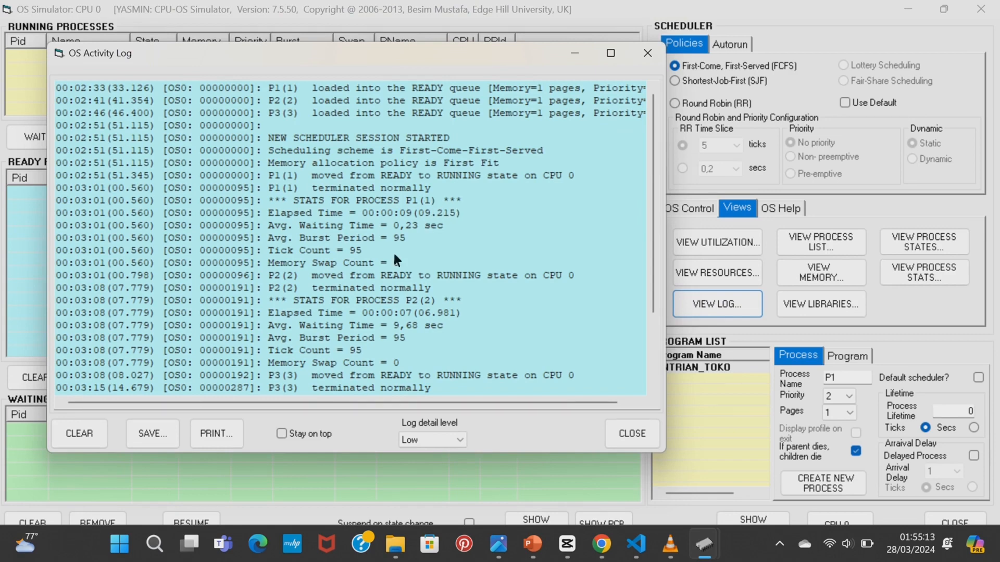
pyautogui.scroll(-1, 377, 272)
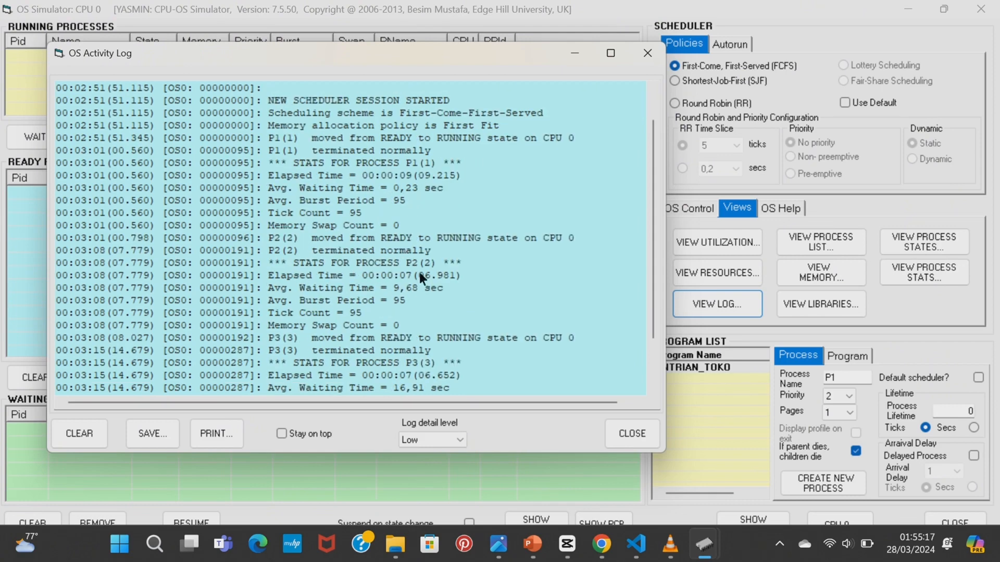
pyautogui.scroll(-2, 405, 348)
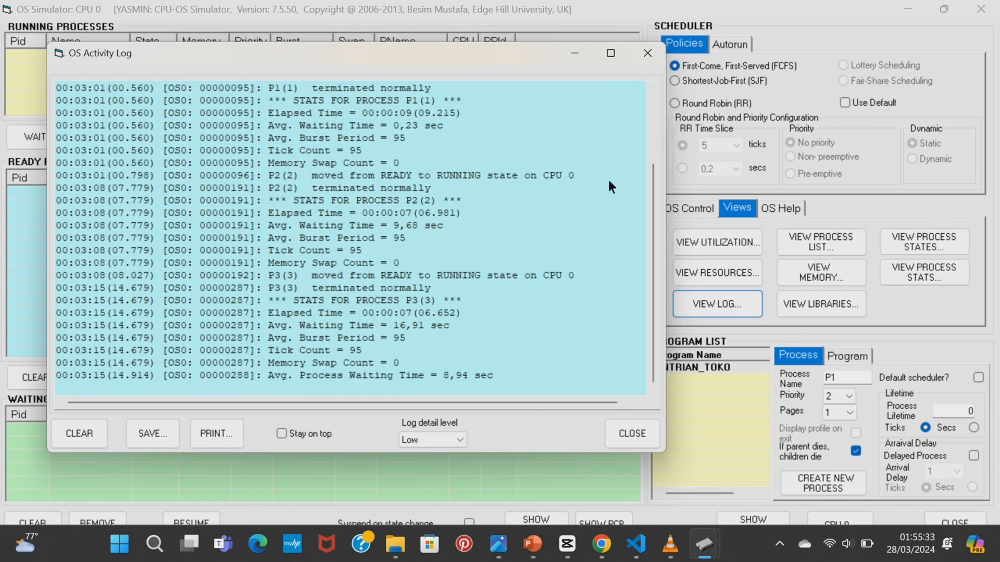
pyautogui.click(648, 58)
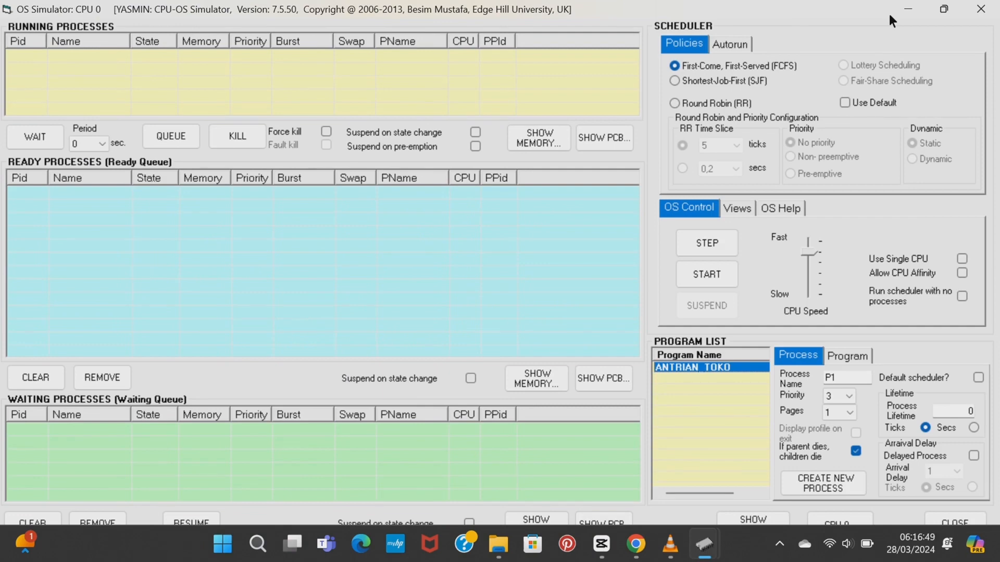
# Step: Switch the scheduler to Shortest-Job-First and create process P1 as a delayed process with an arrival delay of 5 seconds
pyautogui.click(675, 81)
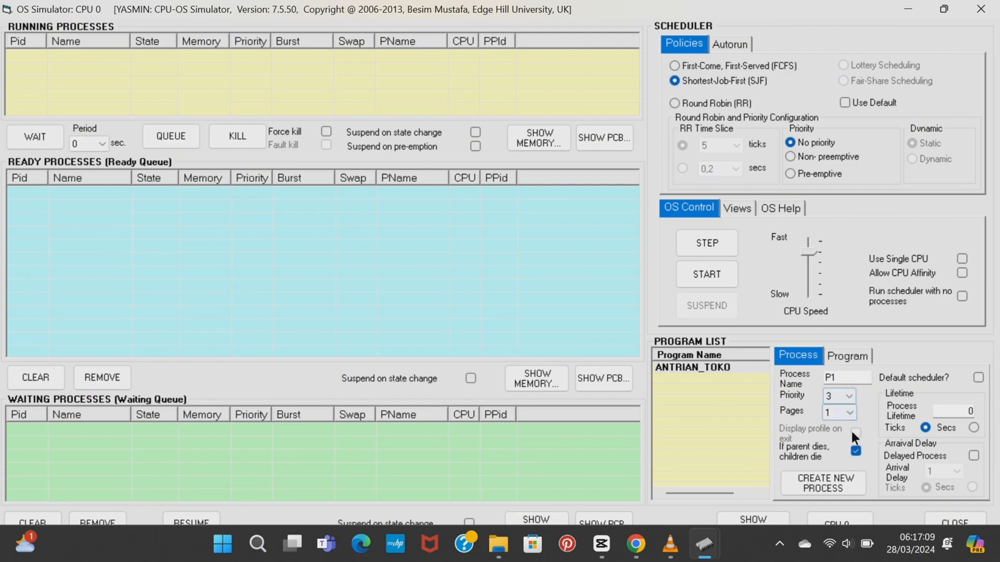
pyautogui.click(978, 458)
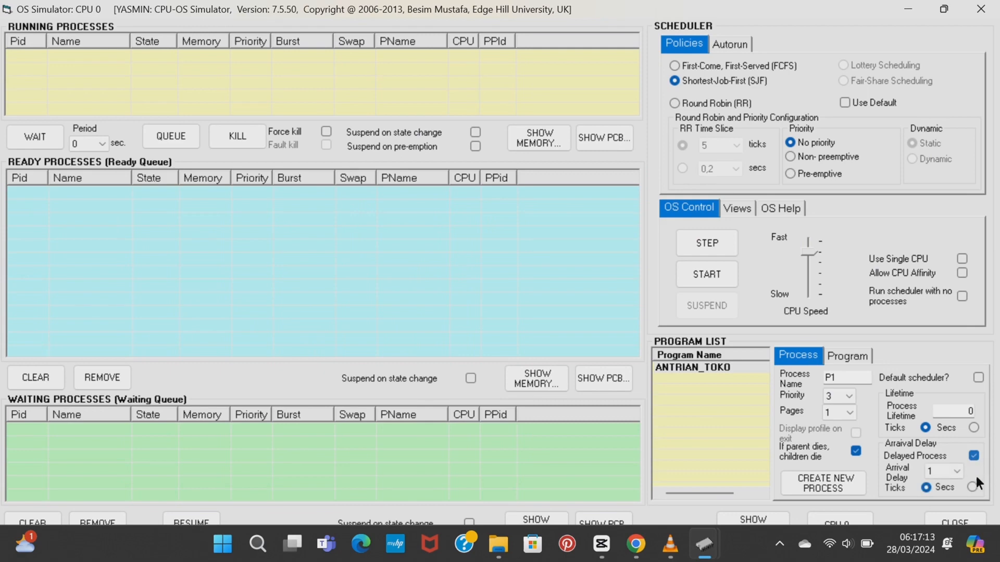
pyautogui.click(973, 488)
pyautogui.click(959, 474)
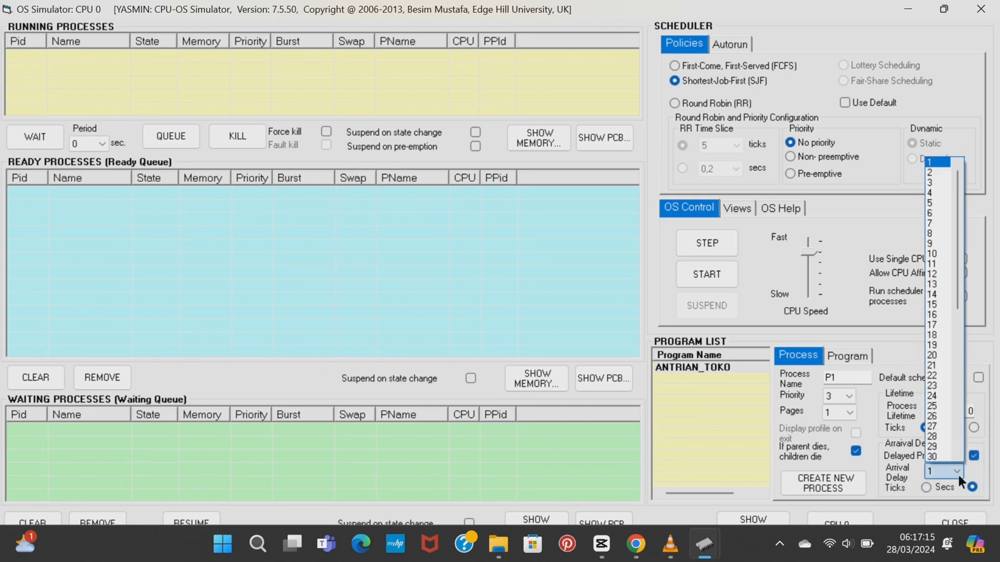
pyautogui.scroll(-1, 937, 378)
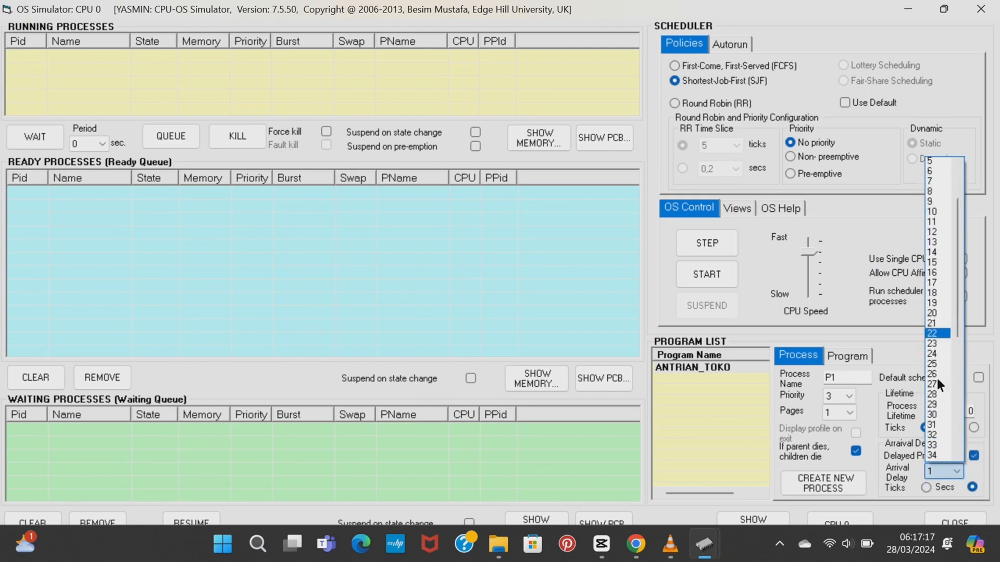
pyautogui.scroll(1, 937, 378)
pyautogui.scroll(-2, 937, 378)
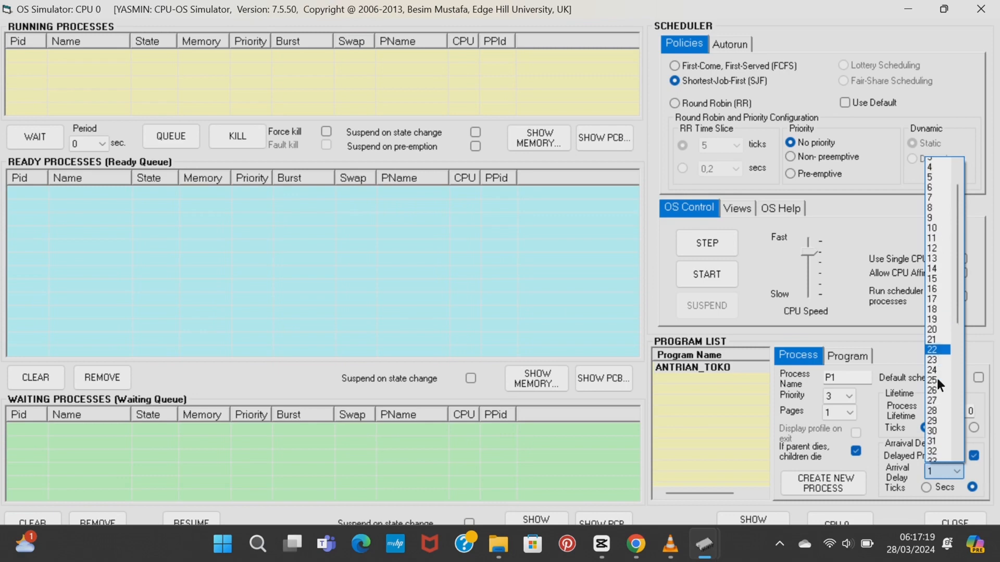
pyautogui.scroll(2, 937, 378)
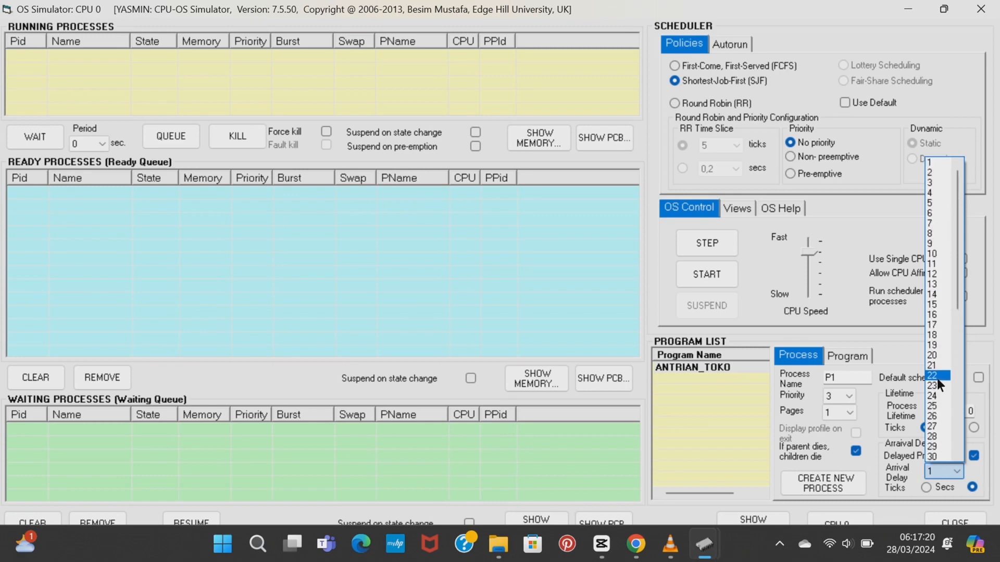
pyautogui.click(943, 202)
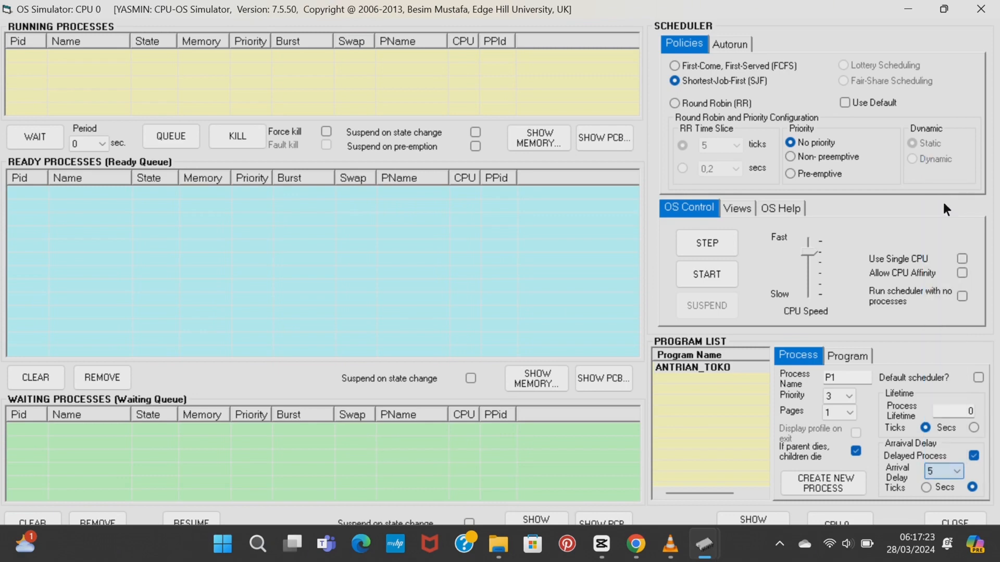
pyautogui.click(839, 478)
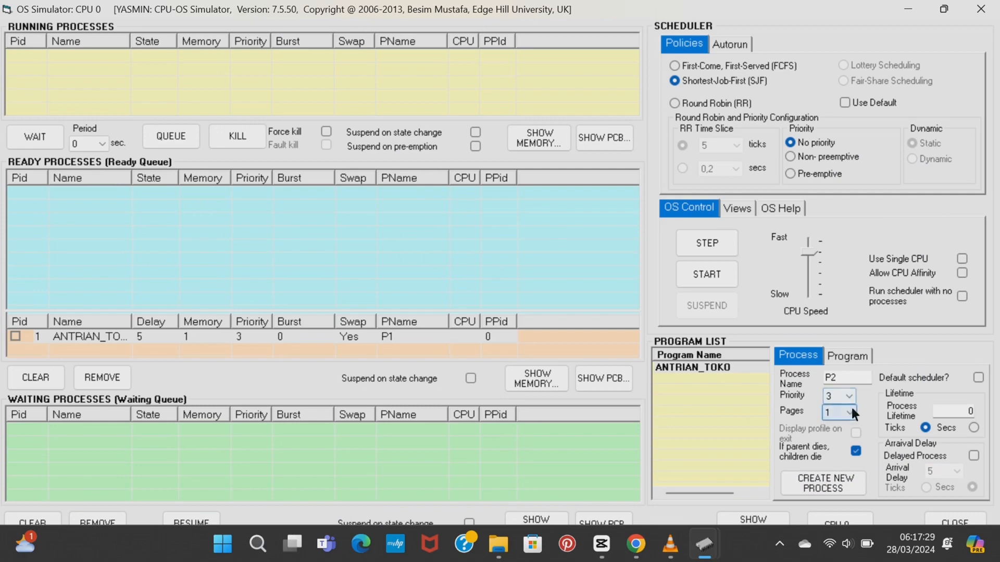
# Step: Create process P2 from ANTRIAN_TOKO as a delayed process with an arrival delay of 3 seconds
pyautogui.click(973, 457)
pyautogui.click(952, 468)
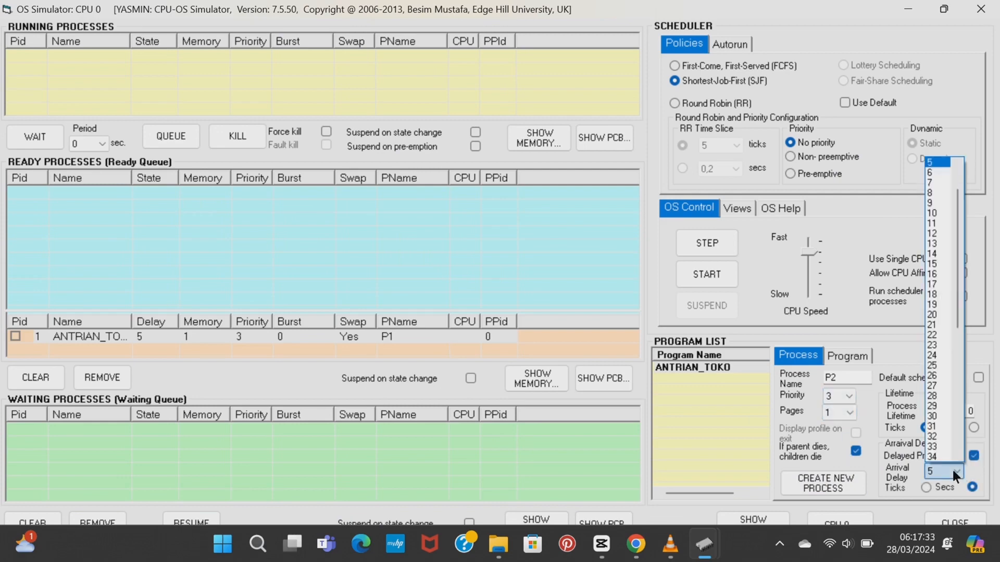
pyautogui.scroll(-1, 951, 202)
pyautogui.scroll(1, 951, 202)
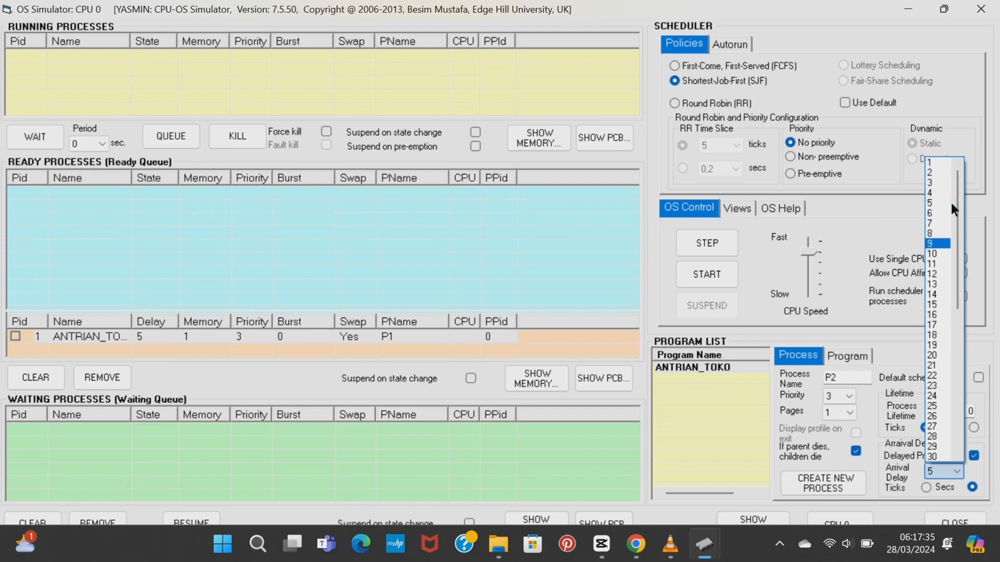
pyautogui.click(947, 184)
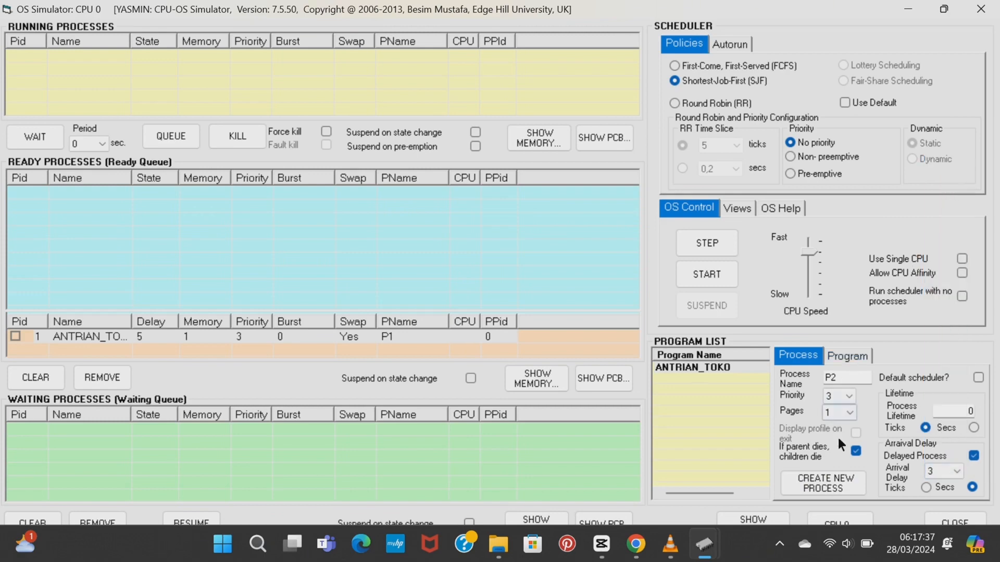
pyautogui.click(832, 487)
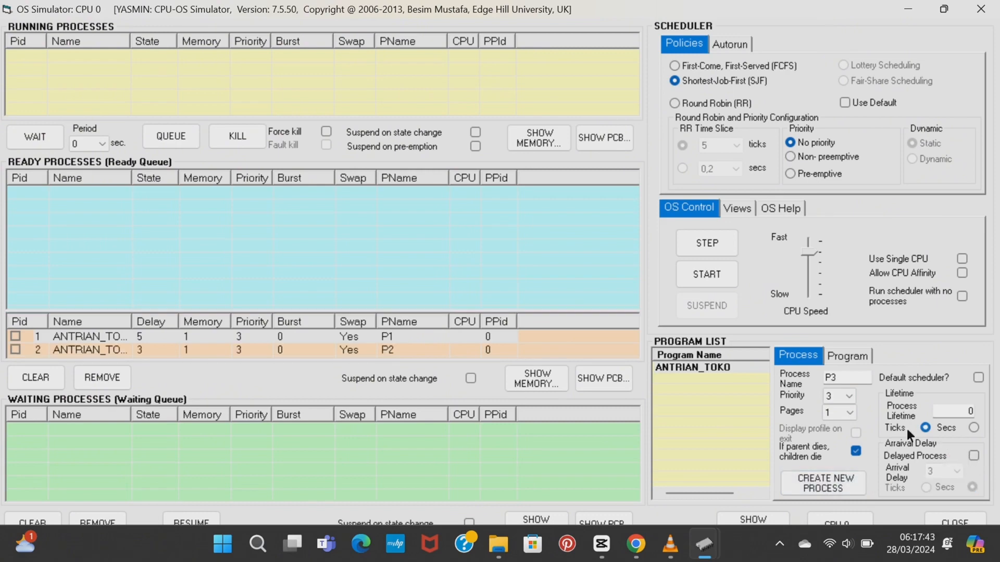
# Step: Create process P3 from ANTRIAN_TOKO as a delayed process with an arrival delay of 7 seconds
pyautogui.click(977, 453)
pyautogui.click(949, 471)
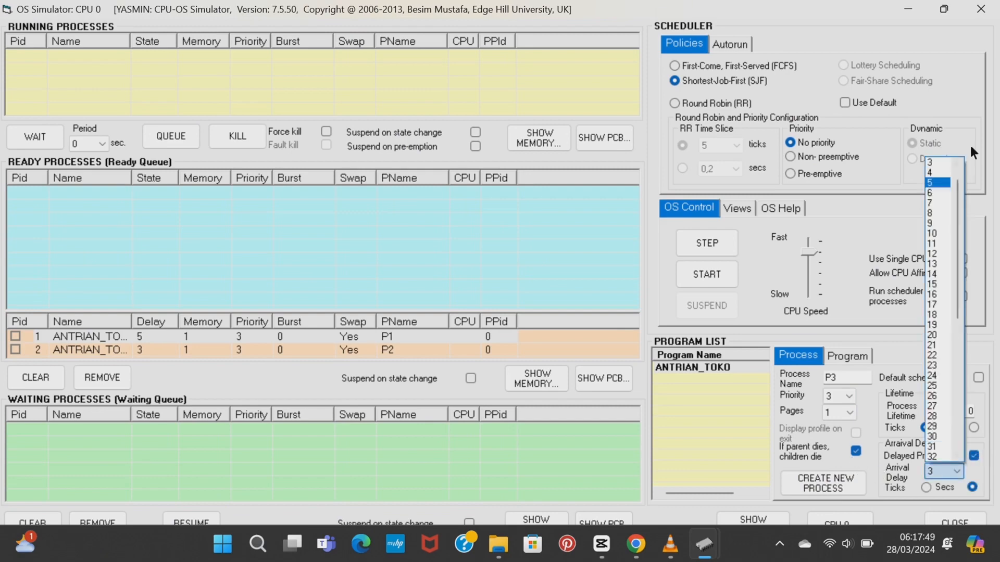
pyautogui.click(948, 199)
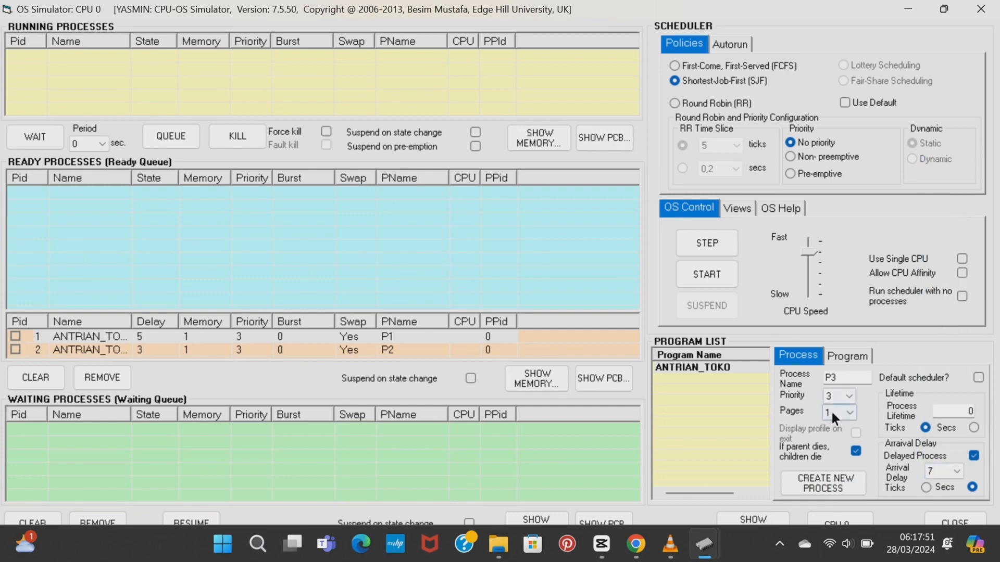
pyautogui.click(824, 474)
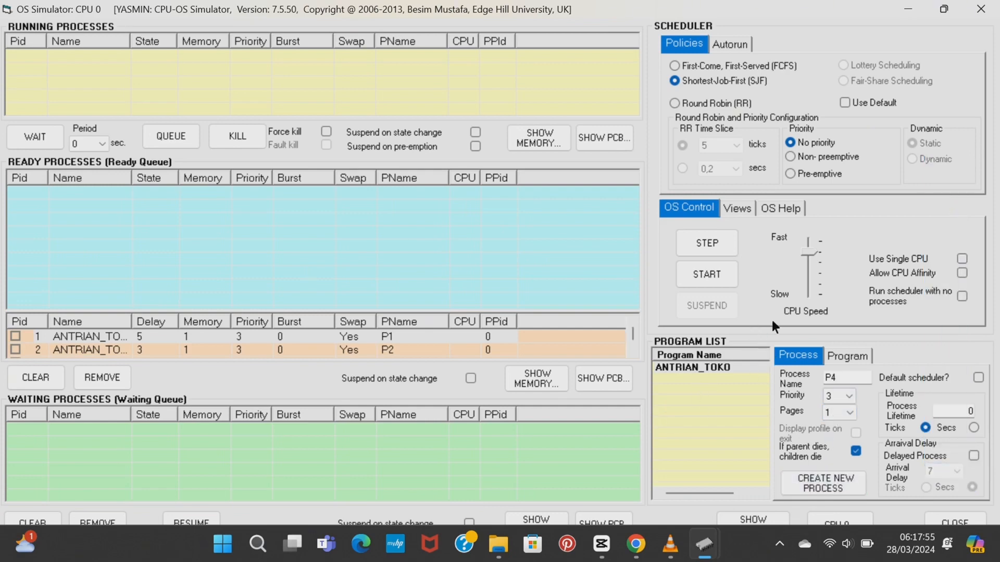
# Step: Run the delayed processes under Shortest-Job-First at the fastest CPU speed and review their statistics in the OS activity log
pyautogui.click(723, 274)
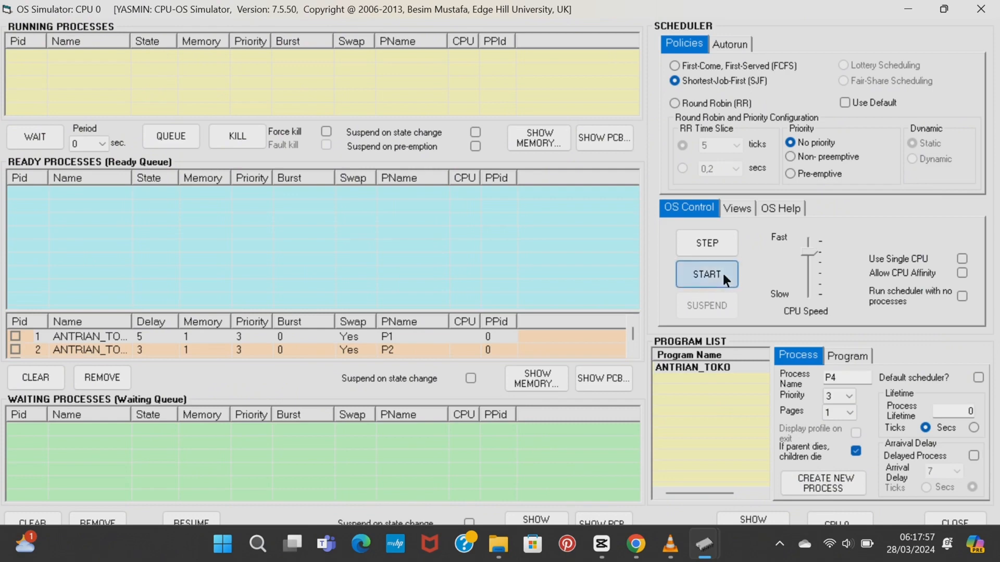
pyautogui.moveTo(810, 254); pyautogui.dragTo(823, 222)
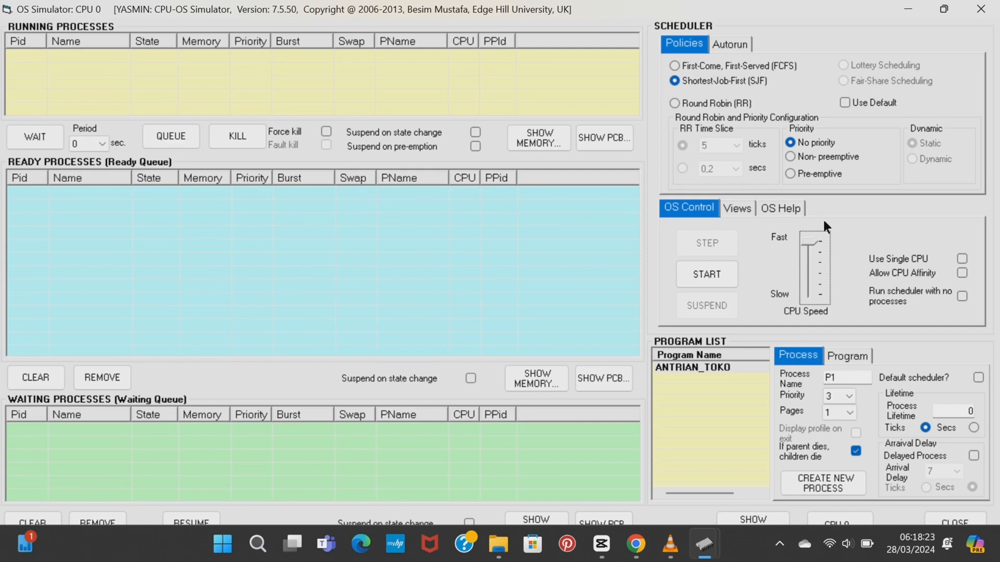
pyautogui.click(751, 207)
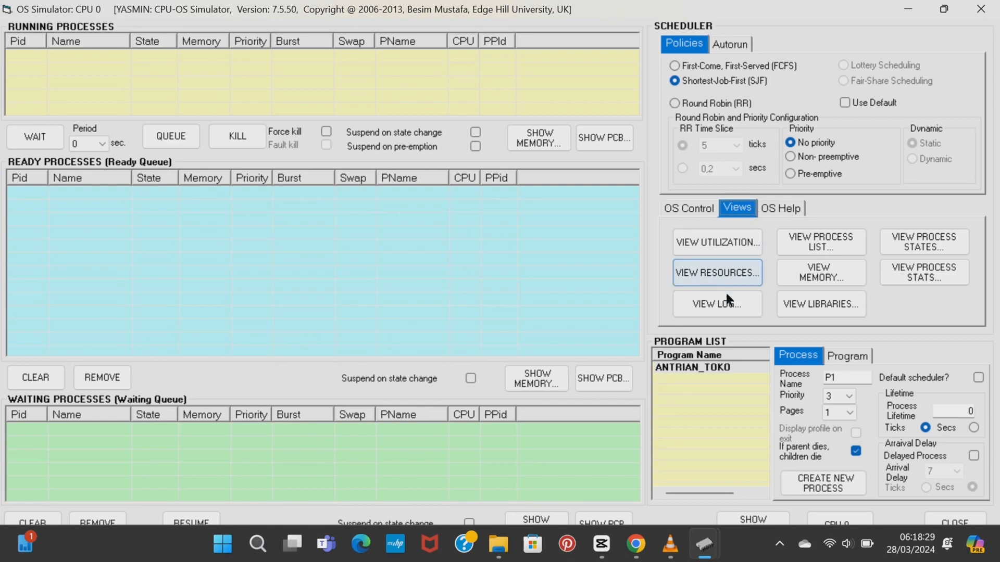
pyautogui.click(726, 297)
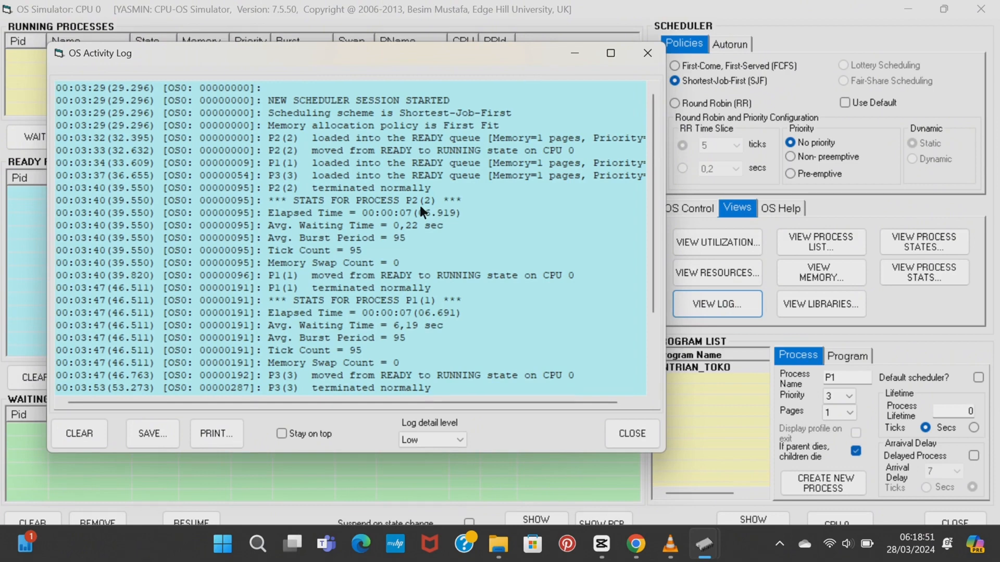
pyautogui.scroll(-1, 420, 206)
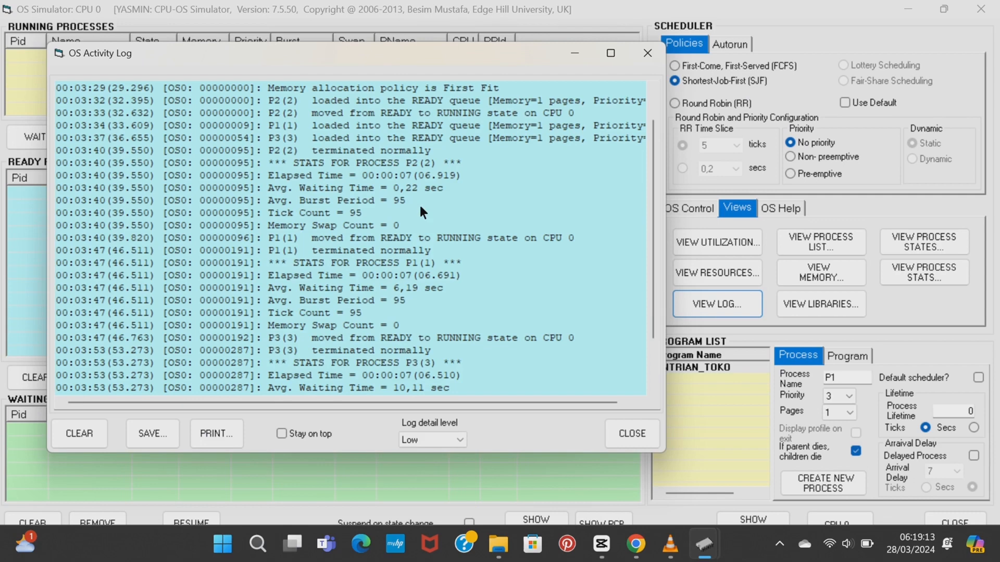
pyautogui.scroll(1, 420, 207)
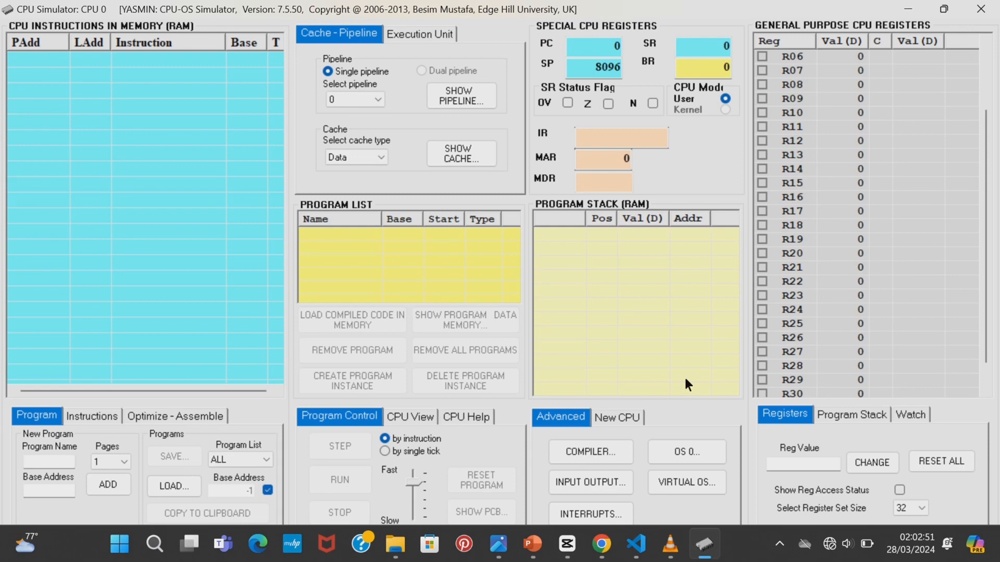
# Step: Open the program compiler maximized and begin the source with program antrian_1 and the line resource (1,allocate)
pyautogui.click(594, 464)
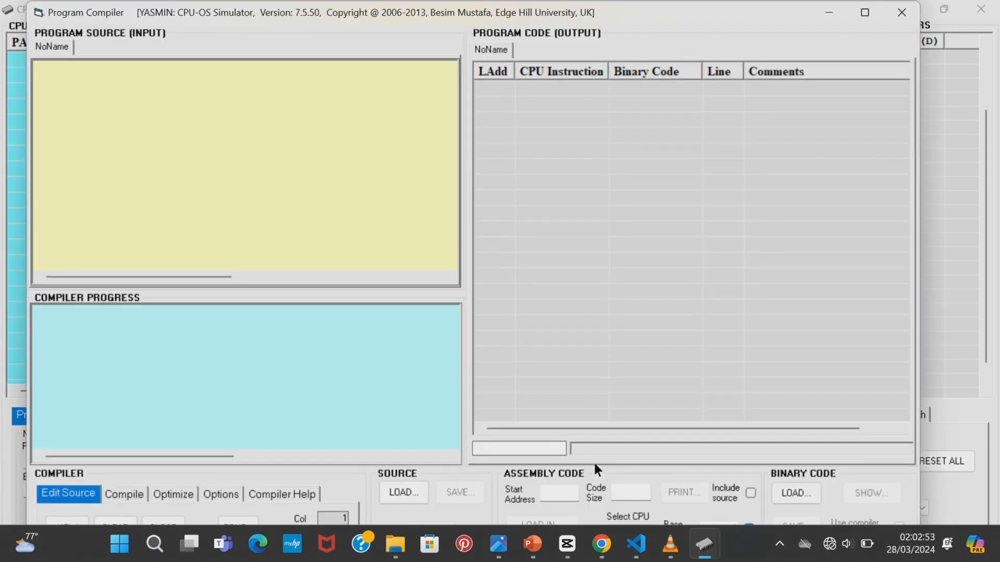
pyautogui.click(882, 14)
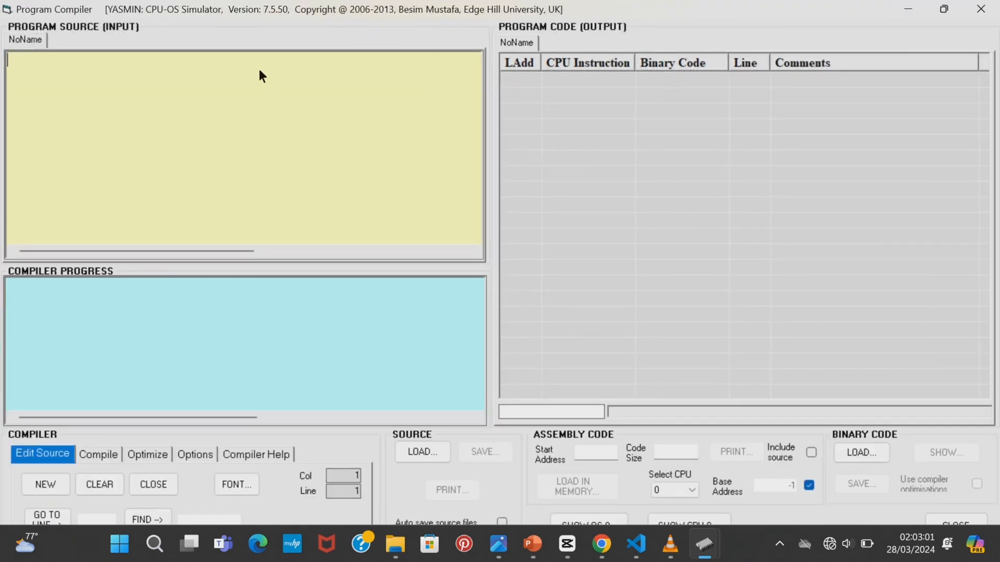
pyautogui.write('pro')
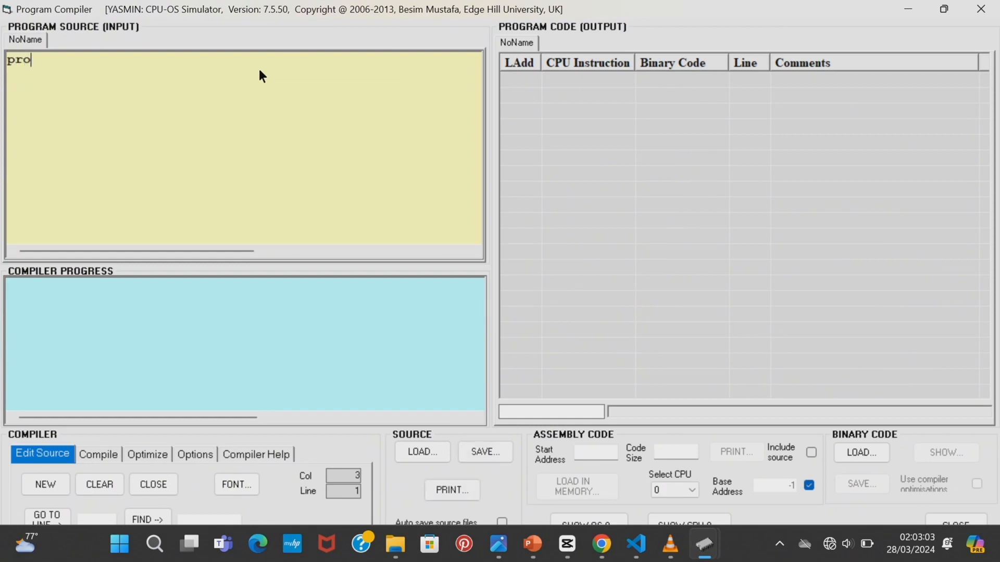
pyautogui.write('gram')
pyautogui.write(' antr9ai')
pyautogui.write('ntrani')
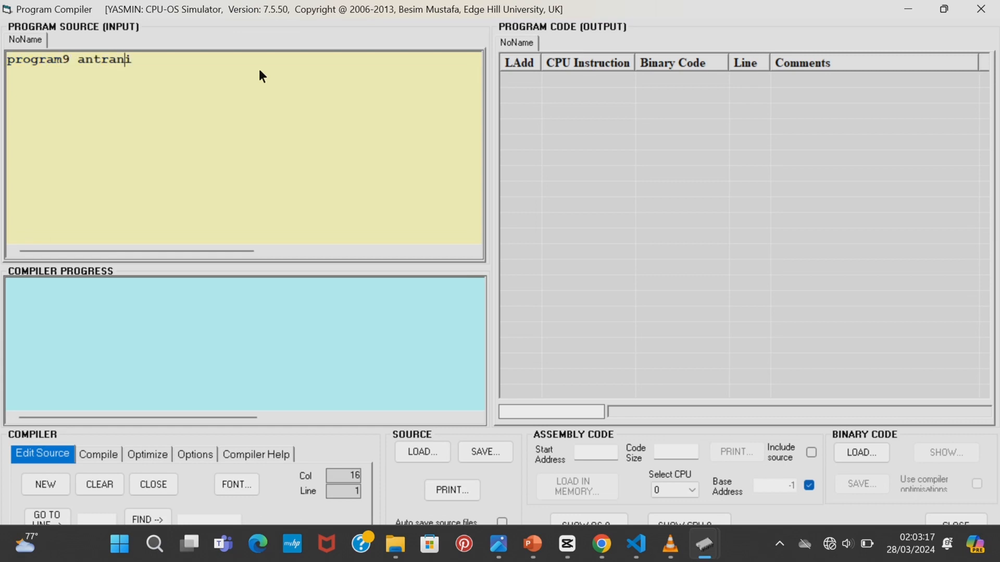
pyautogui.press('BackSpace')
pyautogui.press('BackSpace')
pyautogui.press('BackSpace')
pyautogui.write('i')
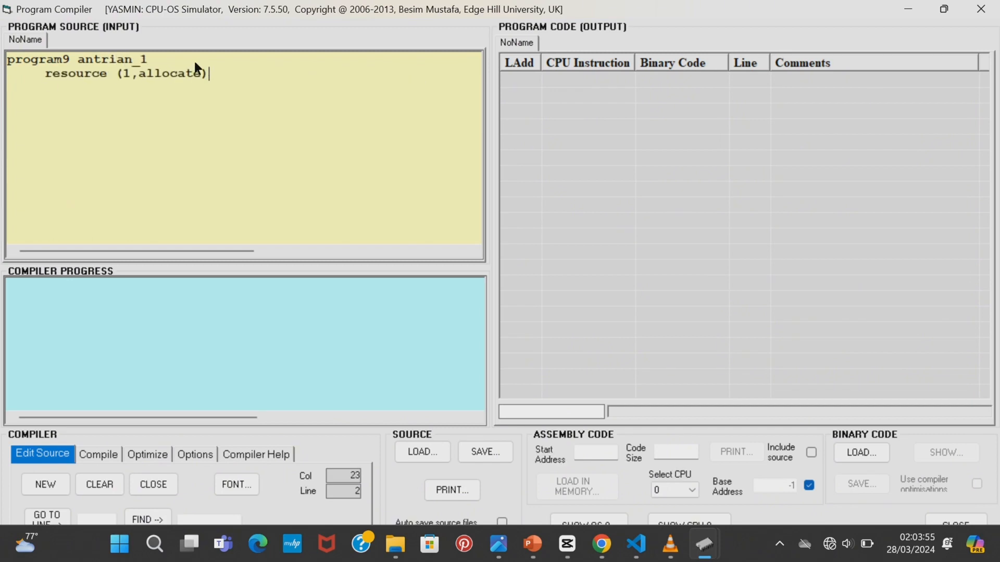
# Step: Add the lines wait(2) and resource (2,allocate) to the antrian_1 source
pyautogui.write('w')
pyautogui.write('ait(2)')
pyautogui.press('Return')
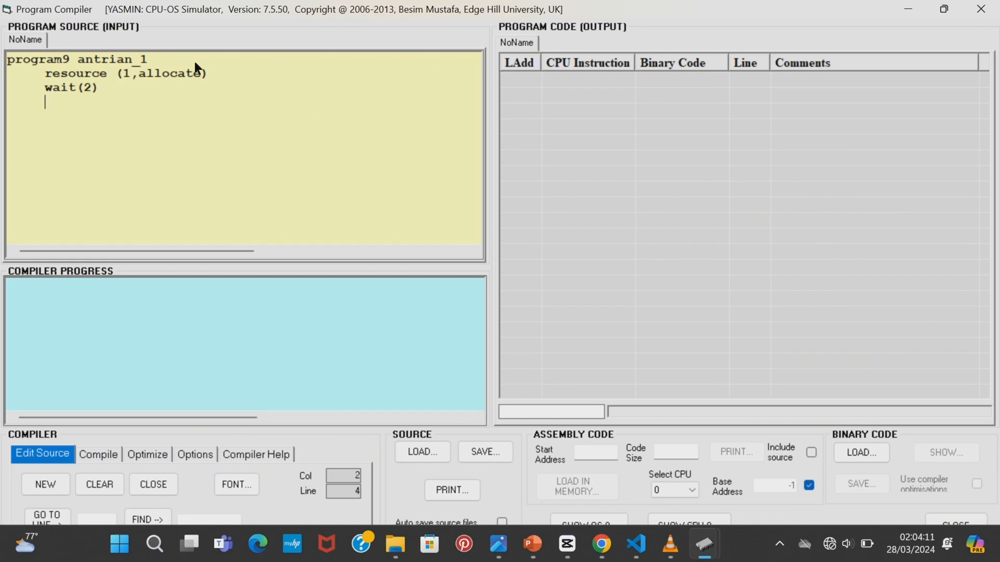
pyautogui.write('re')
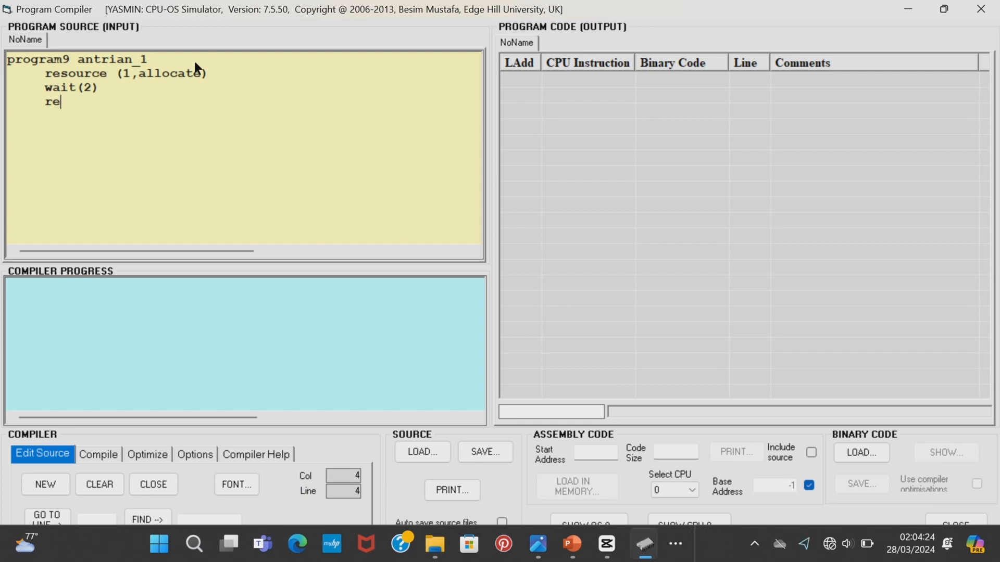
pyautogui.write('source (2,allocate)')
pyautogui.press('Return')
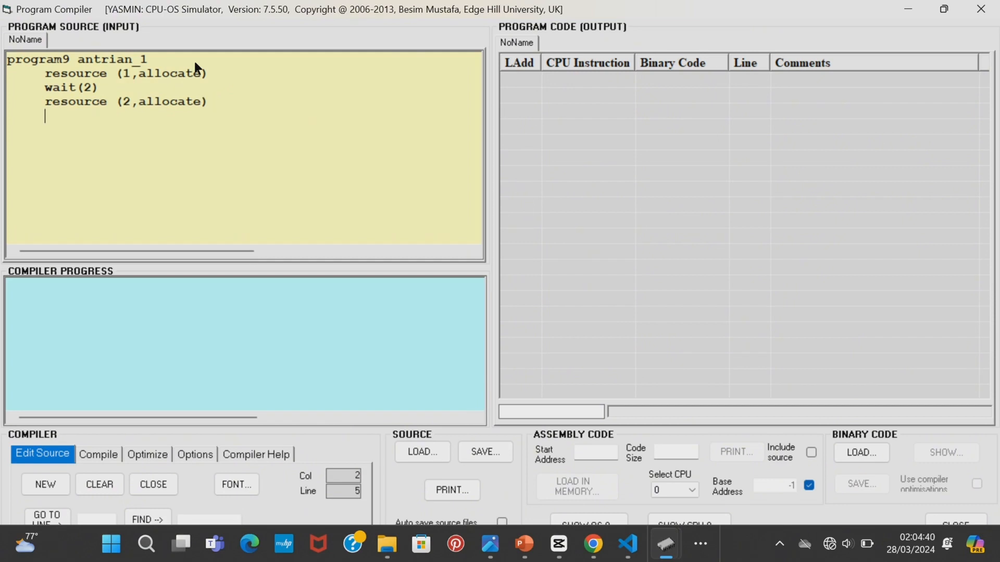
# Step: Add a for n = 1 to 10 loop with next, close the source with end, and remove the stray 9 after program
pyautogui.press('Tab')
pyautogui.write('r n = 1')
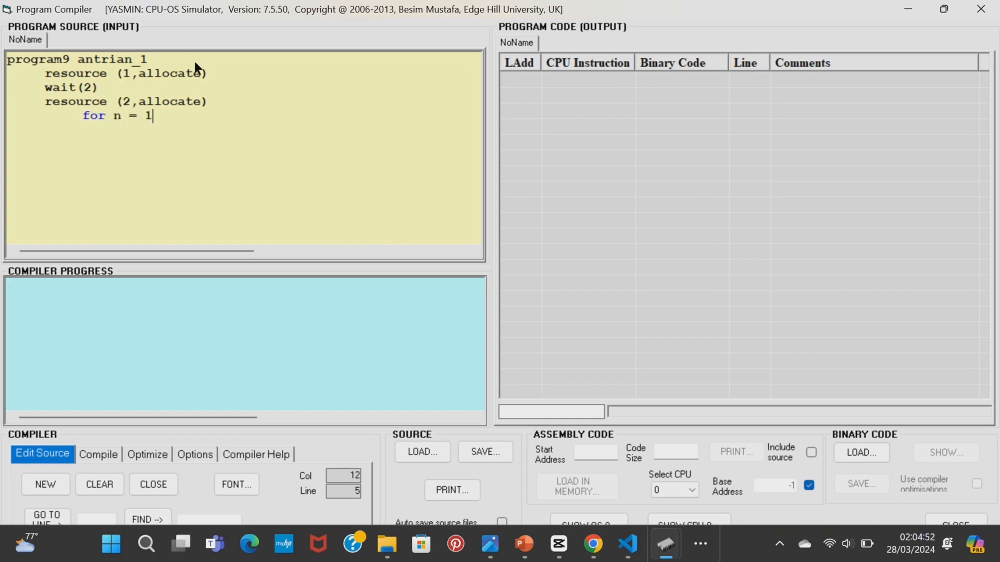
pyautogui.write(' to 10')
pyautogui.press('Return')
pyautogui.write('next')
pyautogui.press('Return')
pyautogui.press('BackSpace')
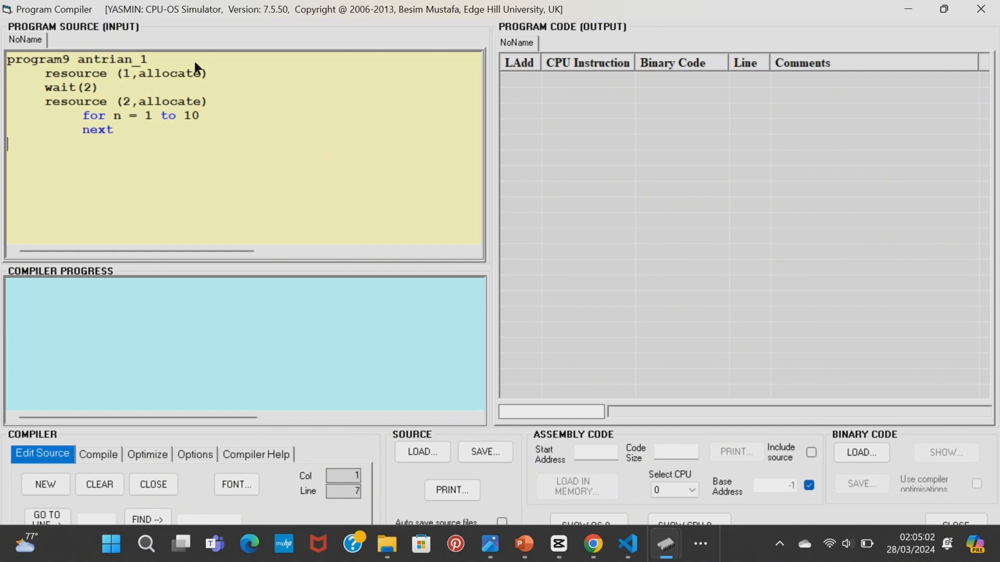
pyautogui.press('BackSpace')
pyautogui.write('end')
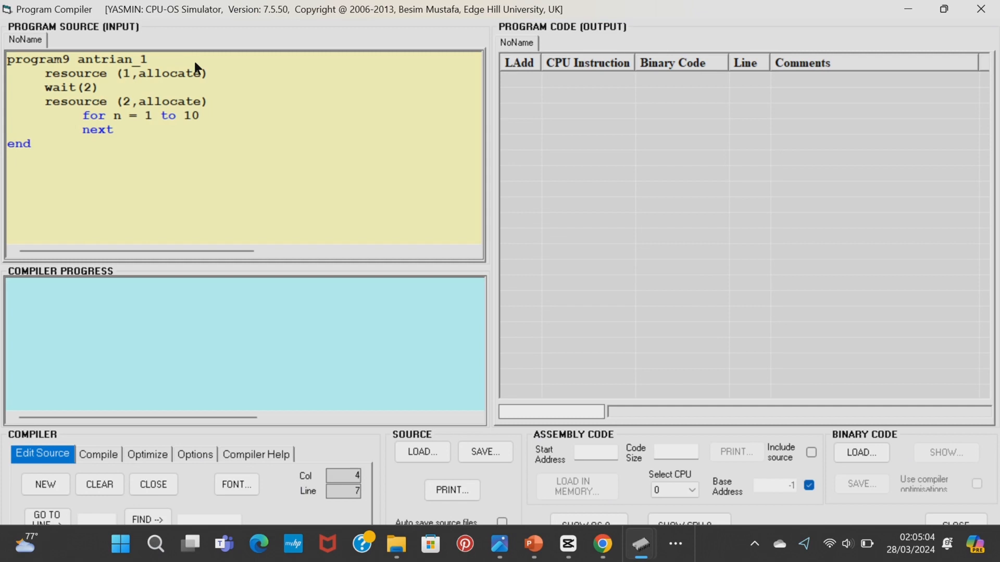
pyautogui.click(72, 54)
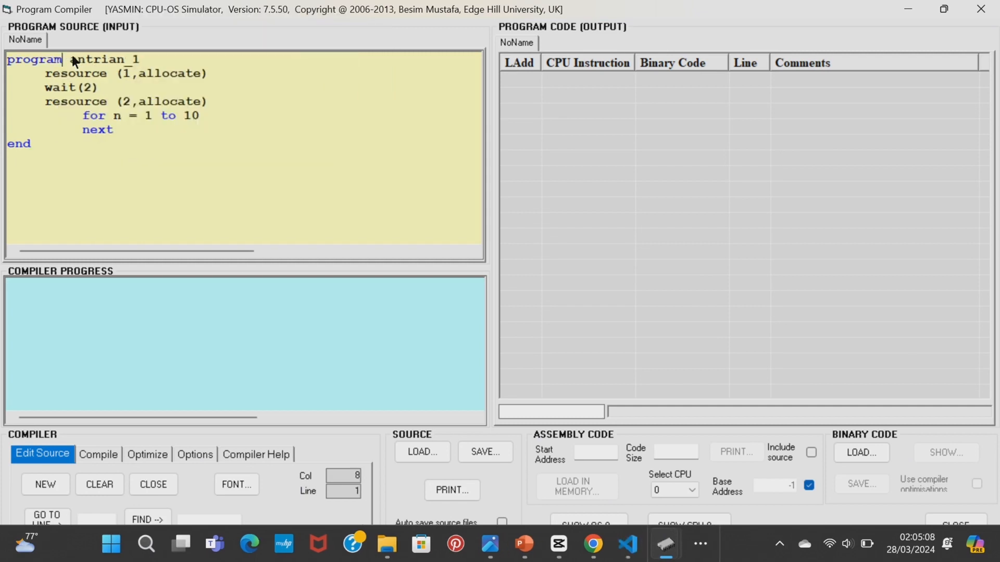
pyautogui.press('BackSpace')
# Step: Compile the antrian_1 program and load its code into the memory of CPU 0
pyautogui.click(97, 455)
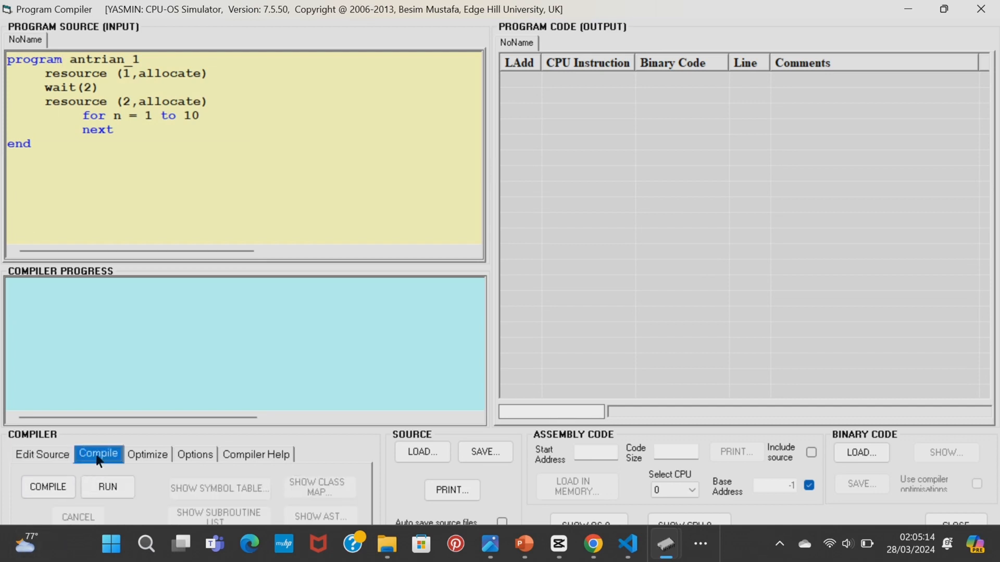
pyautogui.click(56, 482)
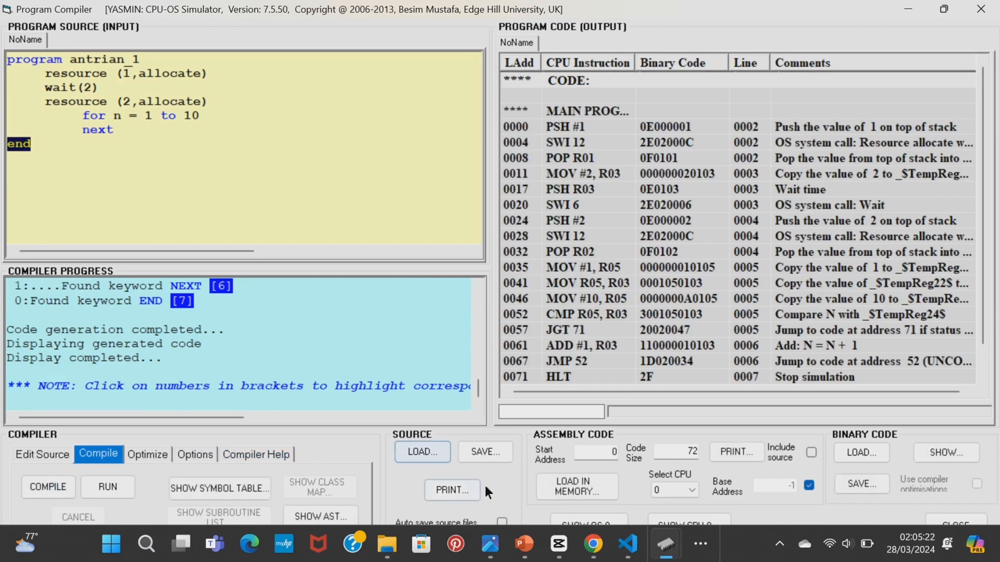
pyautogui.click(581, 493)
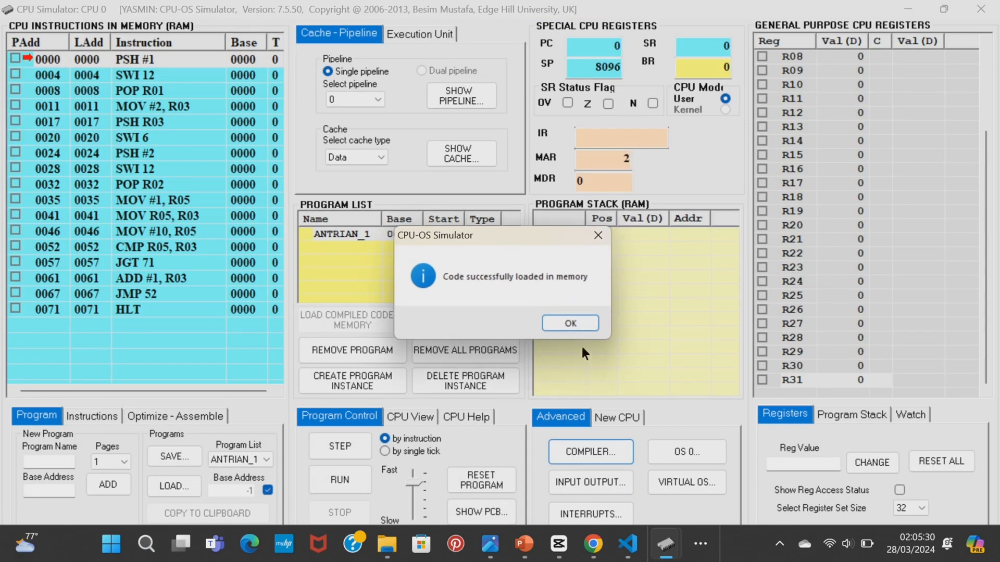
pyautogui.click(582, 327)
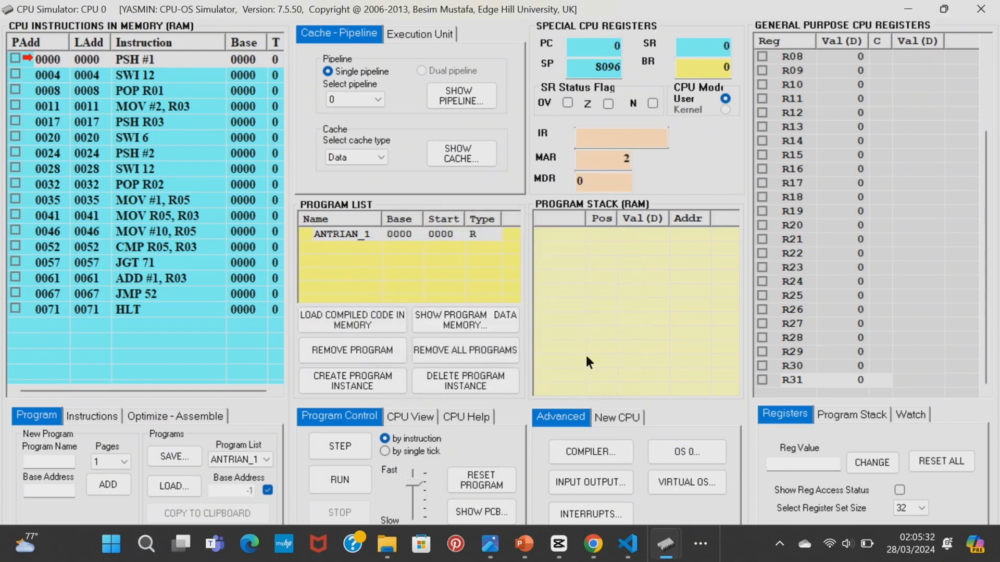
# Step: Reopen the compiler, rename the program antrian_2 and change its two allocated resources to 2 and 3
pyautogui.click(594, 452)
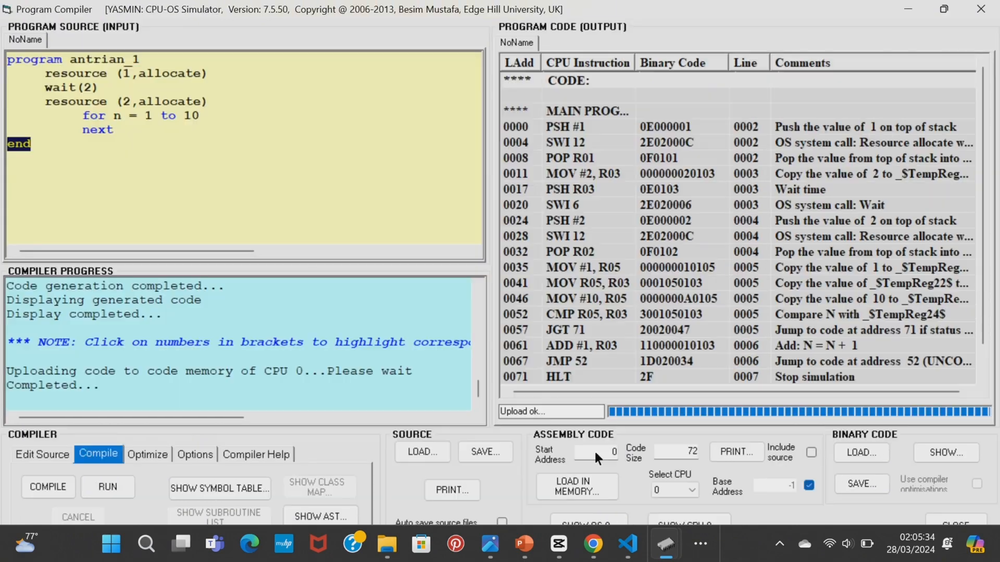
pyautogui.click(143, 60)
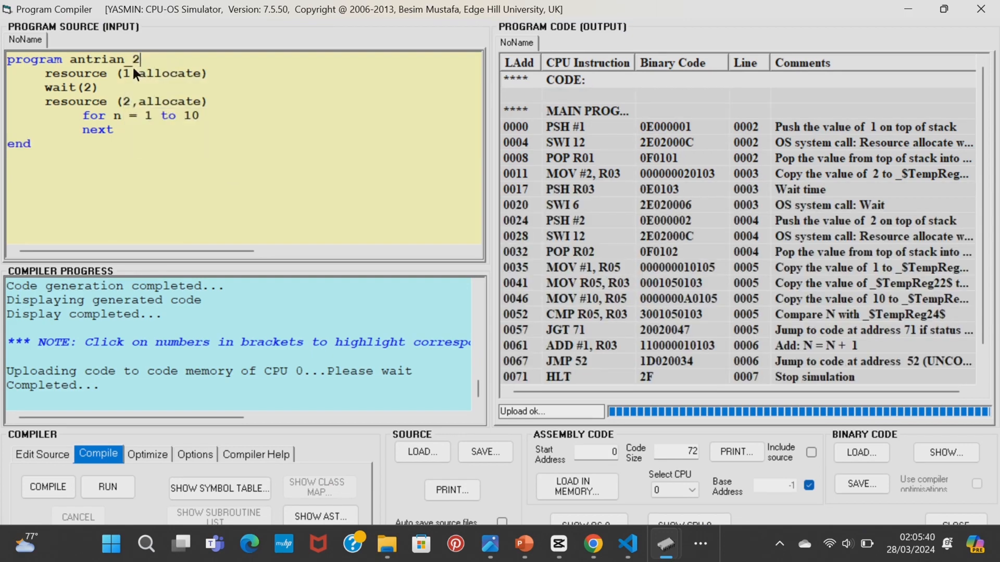
pyautogui.click(132, 72)
pyautogui.press('BackSpace')
pyautogui.write('2')
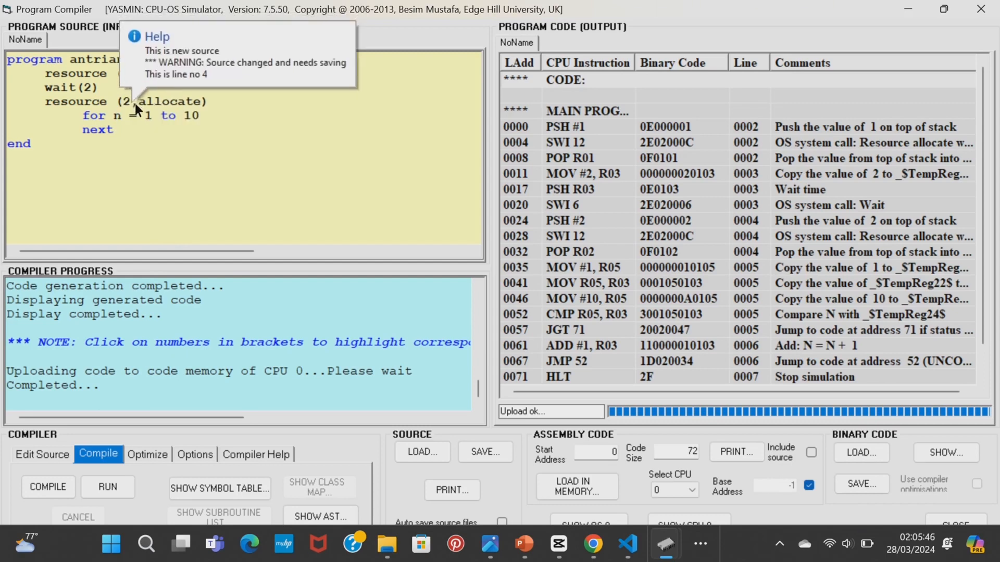
pyautogui.press('BackSpace')
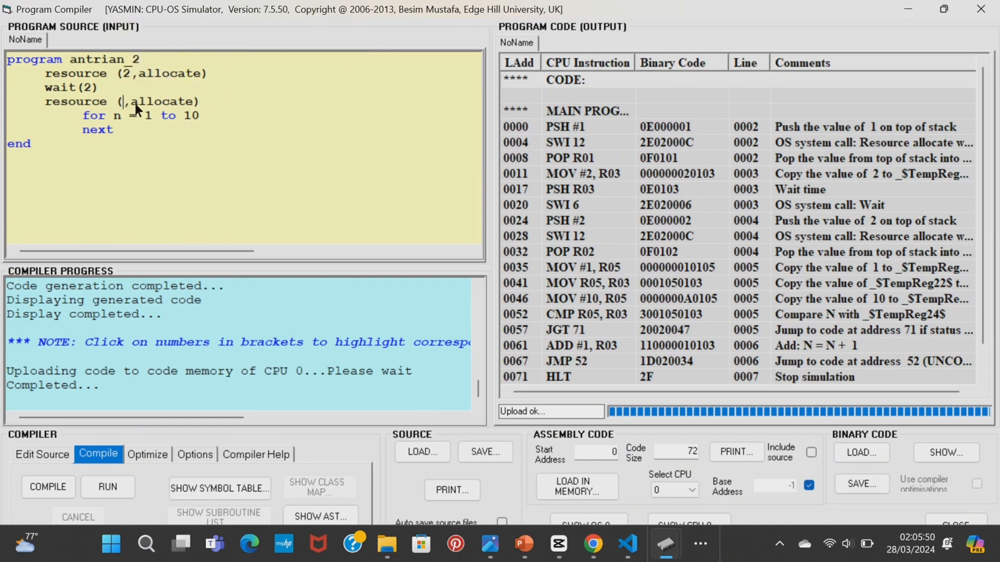
pyautogui.write('3')
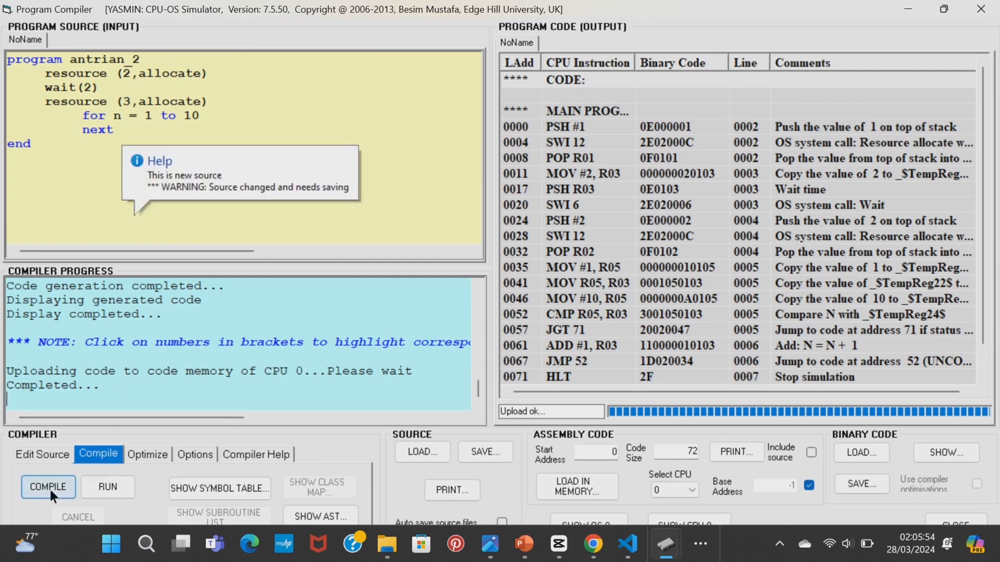
pyautogui.click(73, 385)
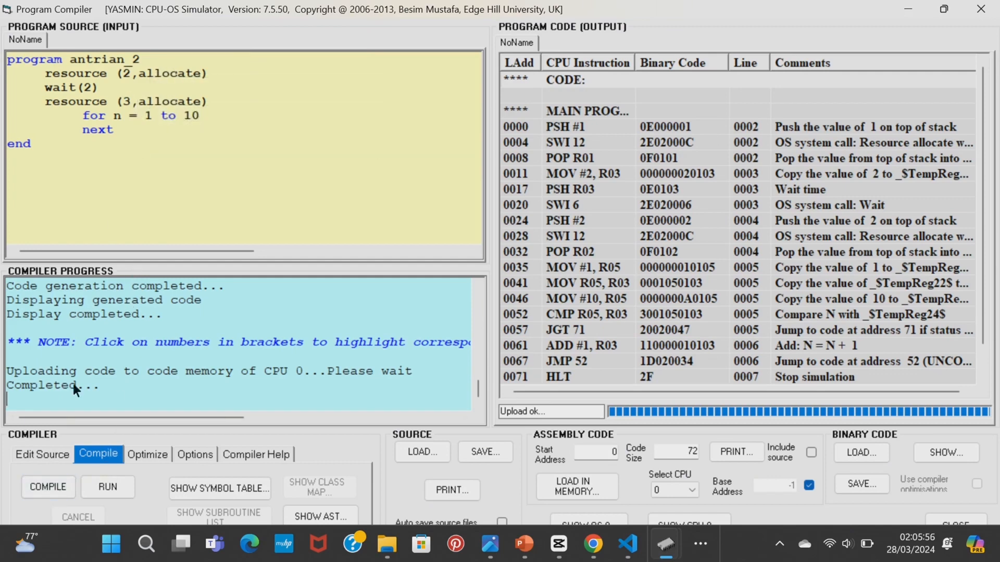
# Step: Compile the antrian_2 program and load its code into the memory of CPU 0
pyautogui.click(64, 485)
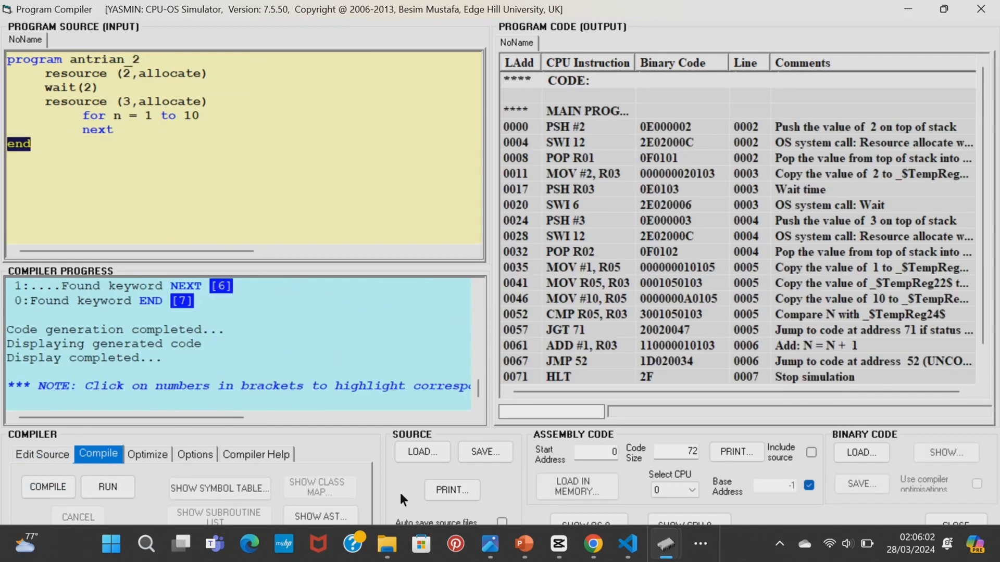
pyautogui.click(581, 491)
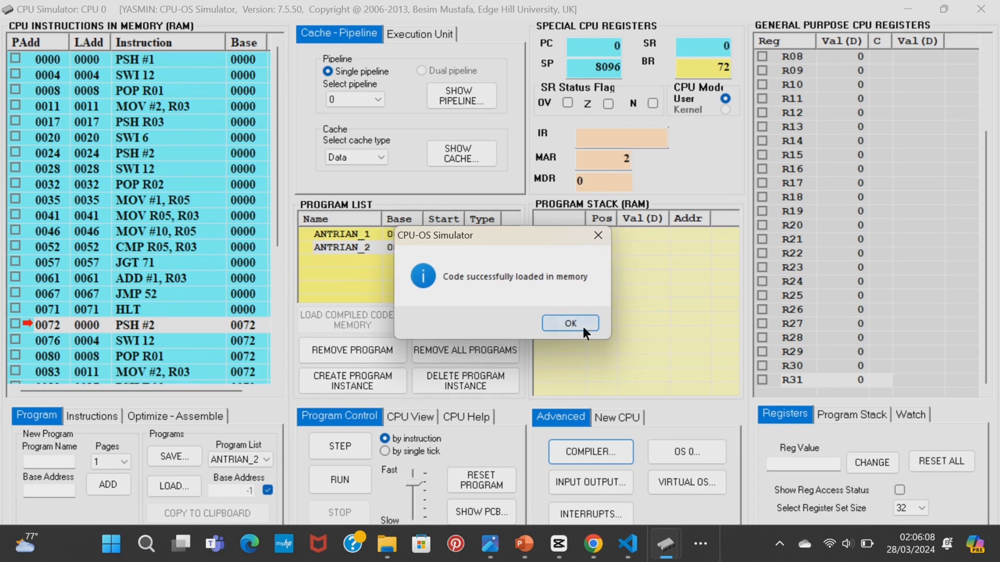
pyautogui.click(582, 326)
# Step: Reopen the compiler, rename the program antrian_3 and change its two allocated resources to 3 and 1
pyautogui.click(595, 450)
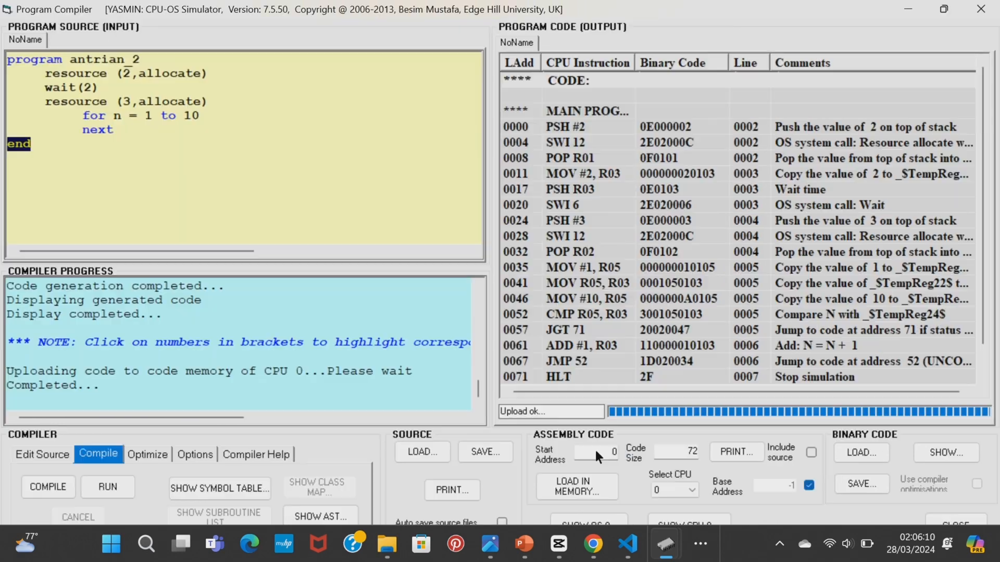
pyautogui.click(172, 62)
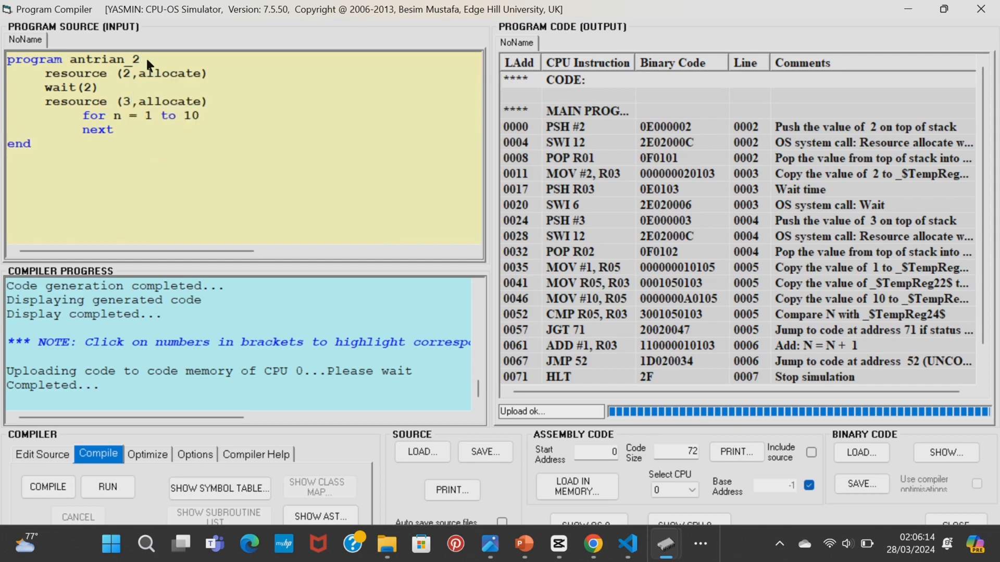
pyautogui.write('3')
pyautogui.click(137, 67)
pyautogui.press('BackSpace')
pyautogui.write('3')
pyautogui.click(135, 102)
pyautogui.press('BackSpace')
pyautogui.write('1')
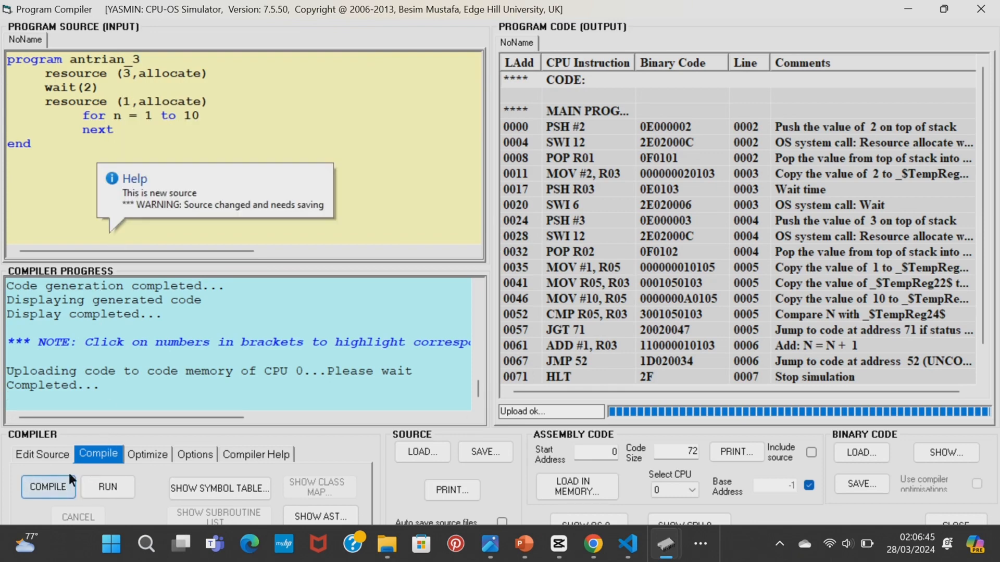
# Step: Compile the antrian_3 program and load its code into the memory of CPU 0
pyautogui.click(48, 487)
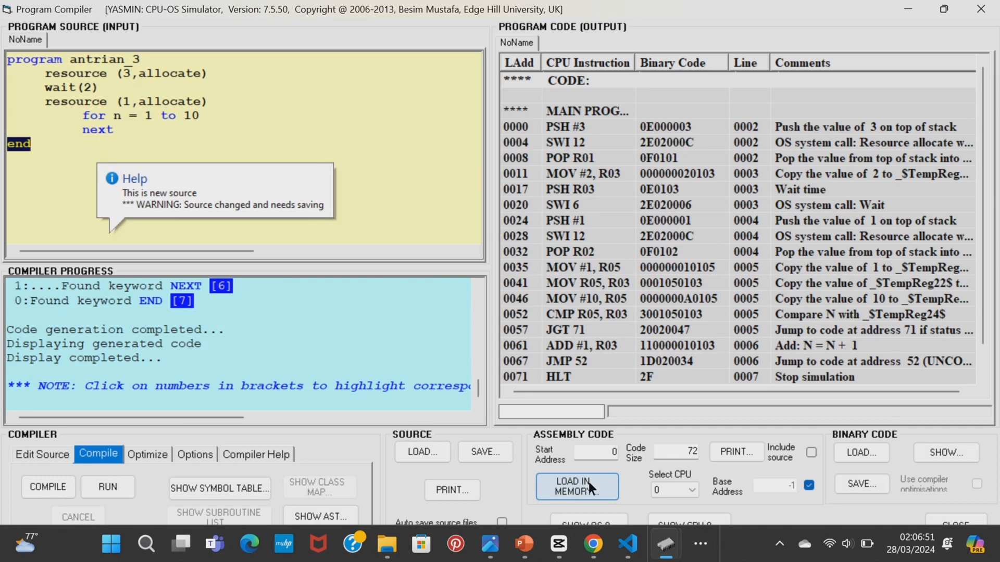
pyautogui.click(588, 483)
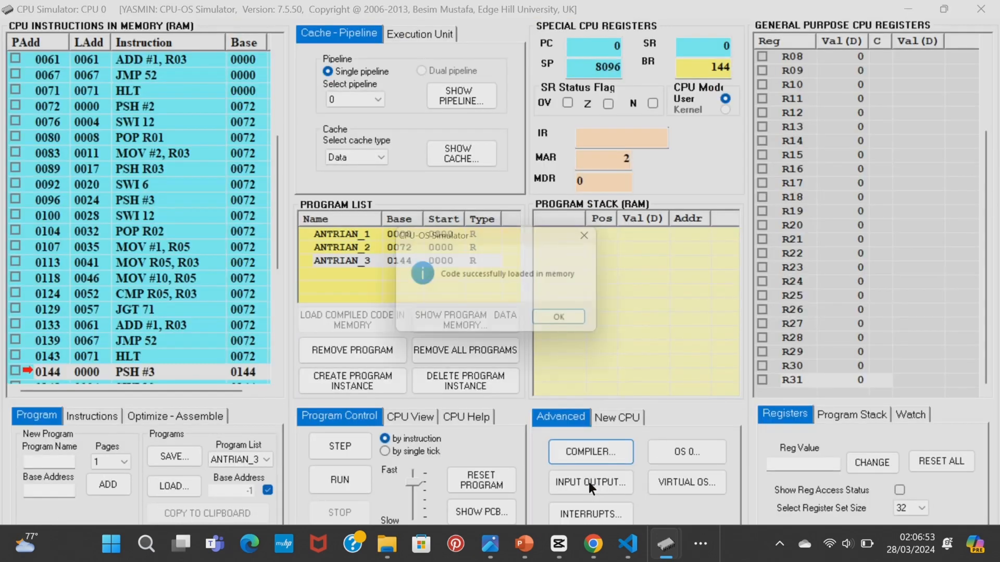
pyautogui.click(585, 329)
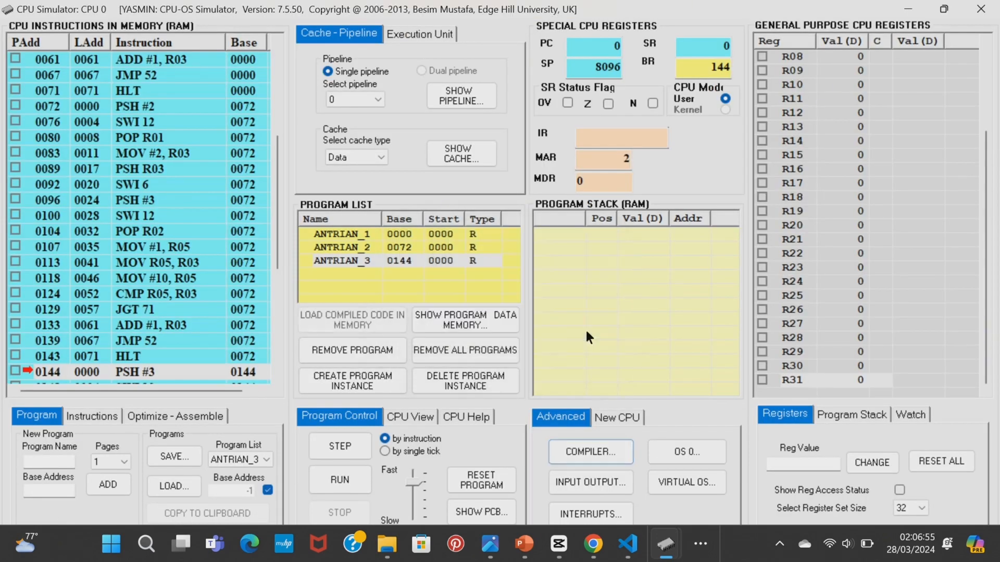
# Step: Open the OS simulator for CPU 0 in a maximized window and select First-Come, First-Served (FCFS) scheduling
pyautogui.click(691, 455)
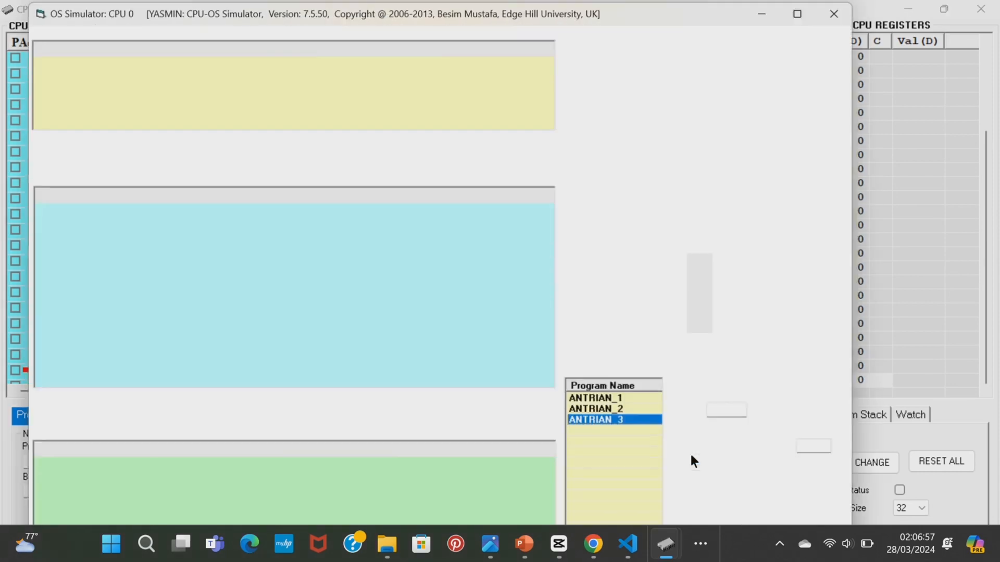
pyautogui.click(805, 12)
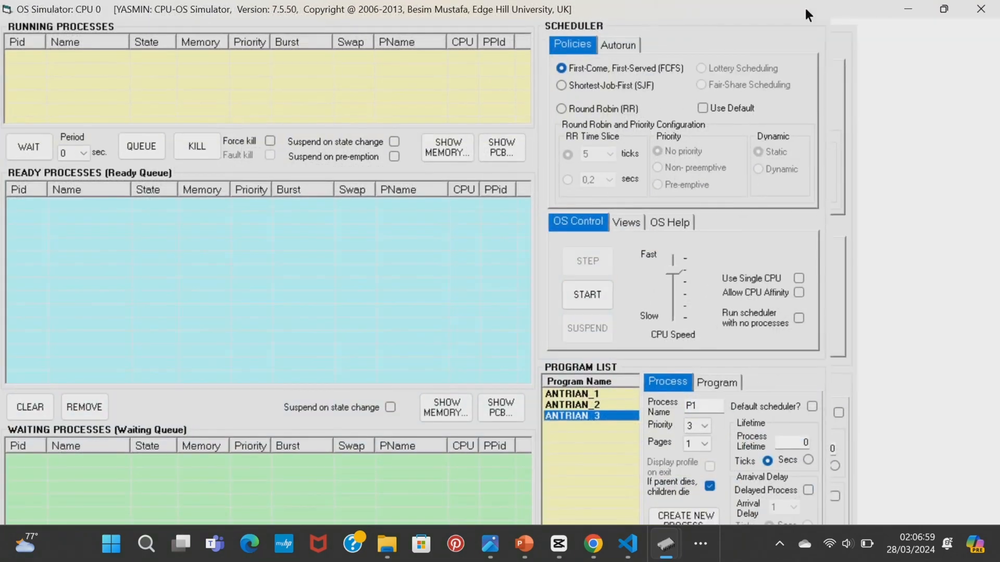
pyautogui.click(675, 66)
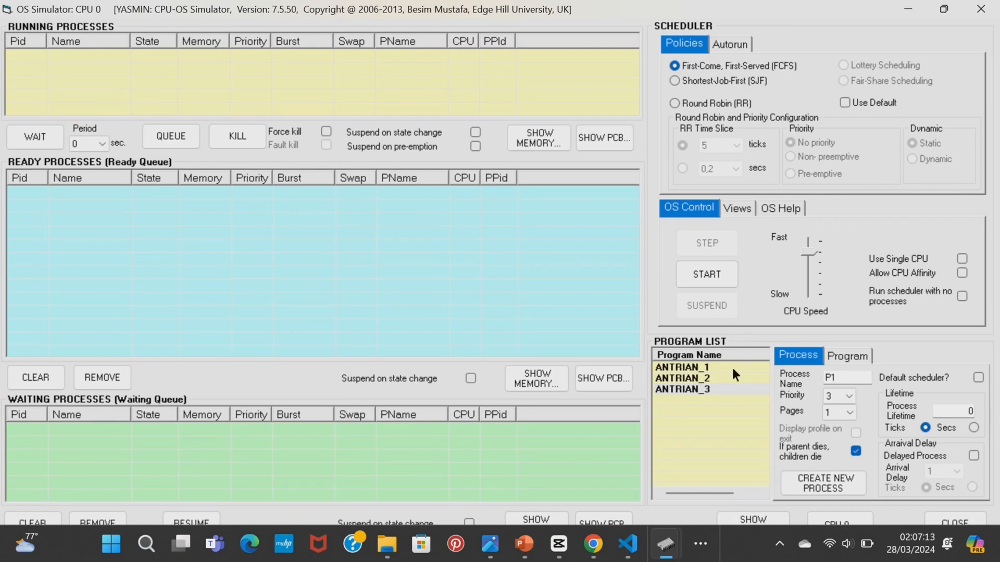
# Step: Create one process each from ANTRIAN_1, ANTRIAN_2 and ANTRIAN_3, and start the scheduler at the fastest CPU speed
pyautogui.click(716, 368)
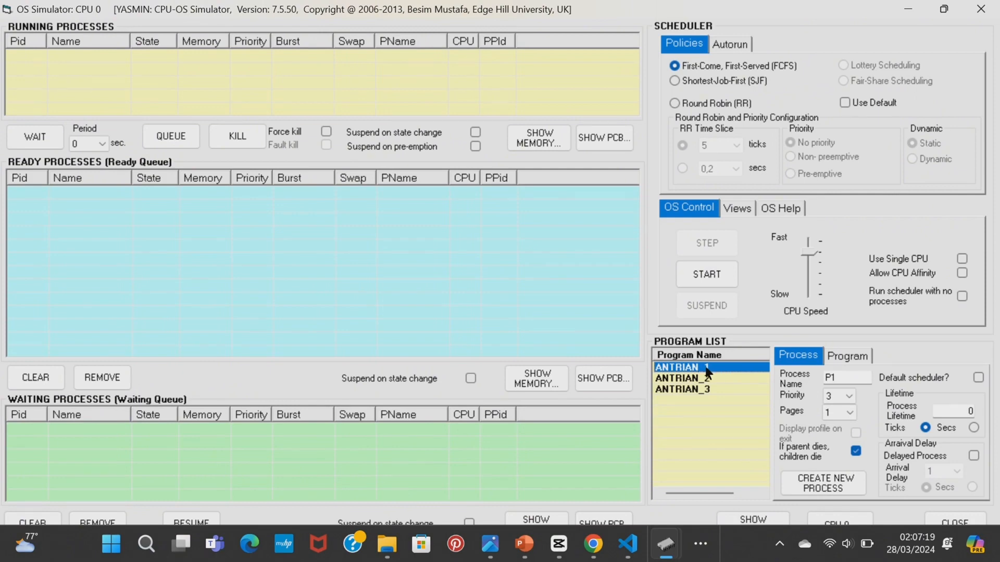
pyautogui.click(829, 484)
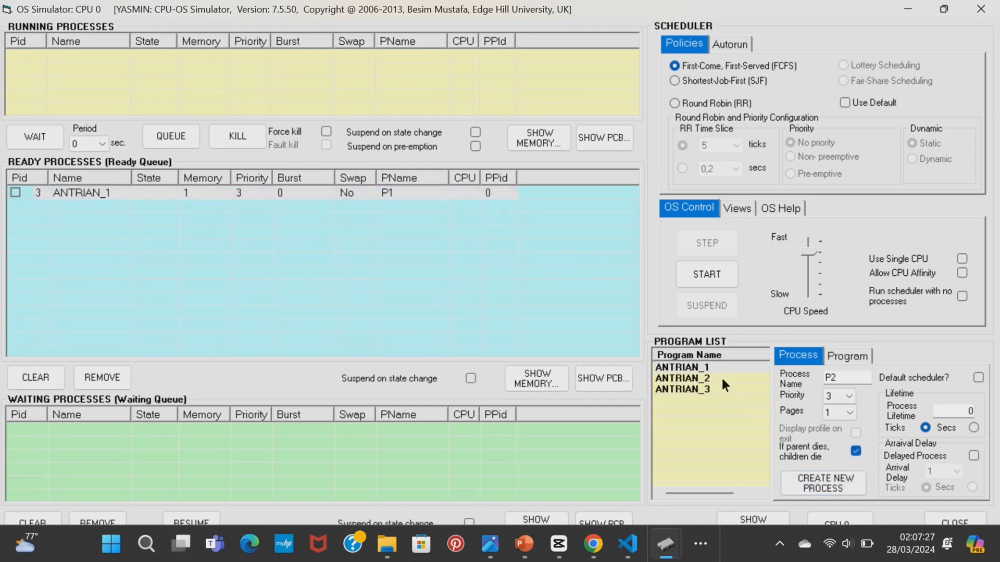
pyautogui.click(704, 379)
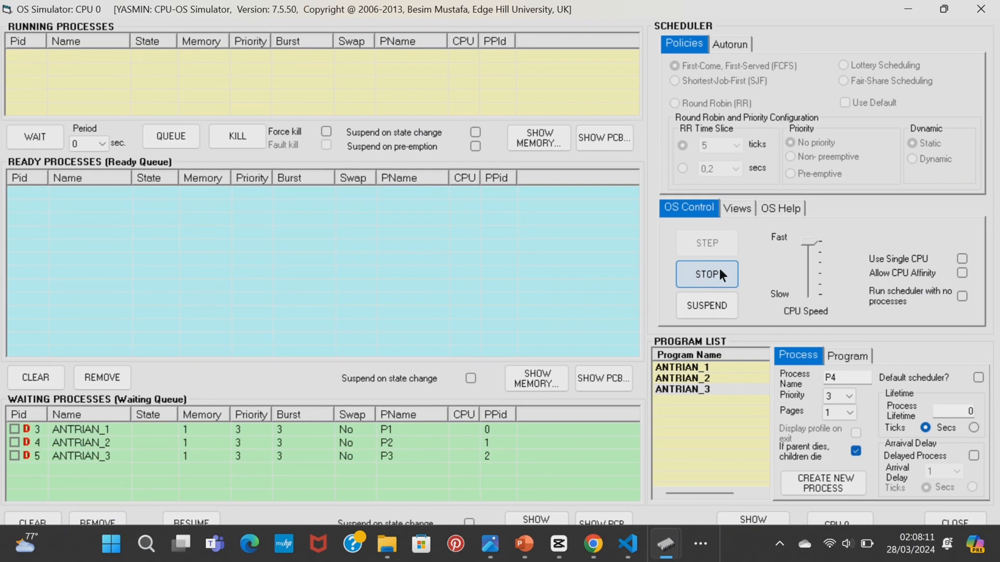
# Step: Open the system resources view and release resources R1 and R2 to free the deadlocked processes
pyautogui.click(737, 203)
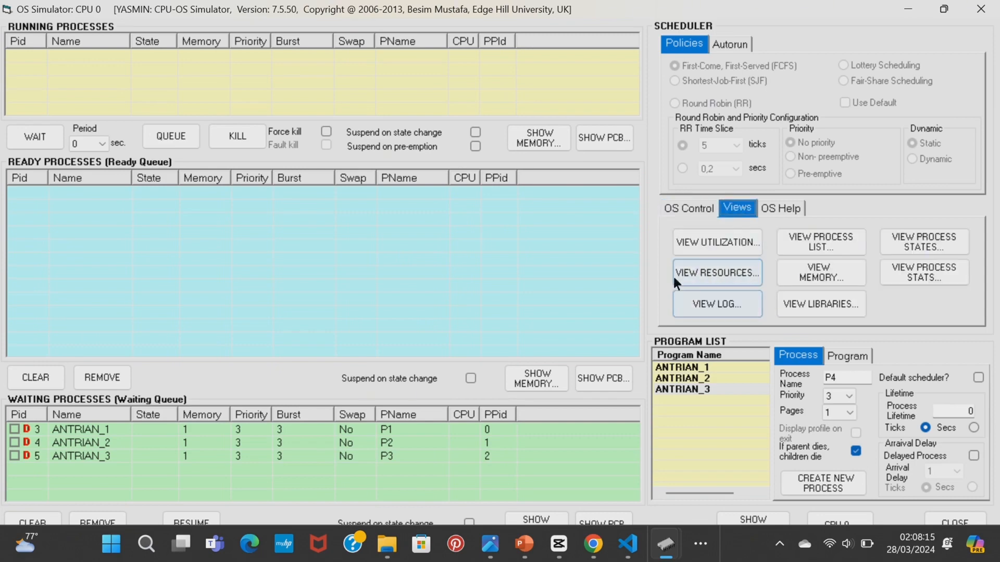
pyautogui.click(709, 269)
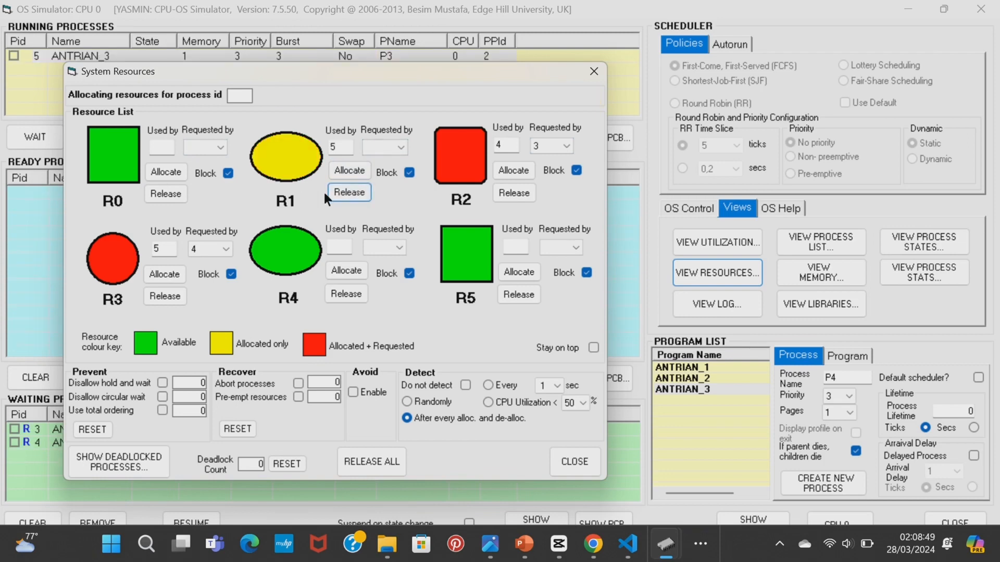
pyautogui.click(350, 187)
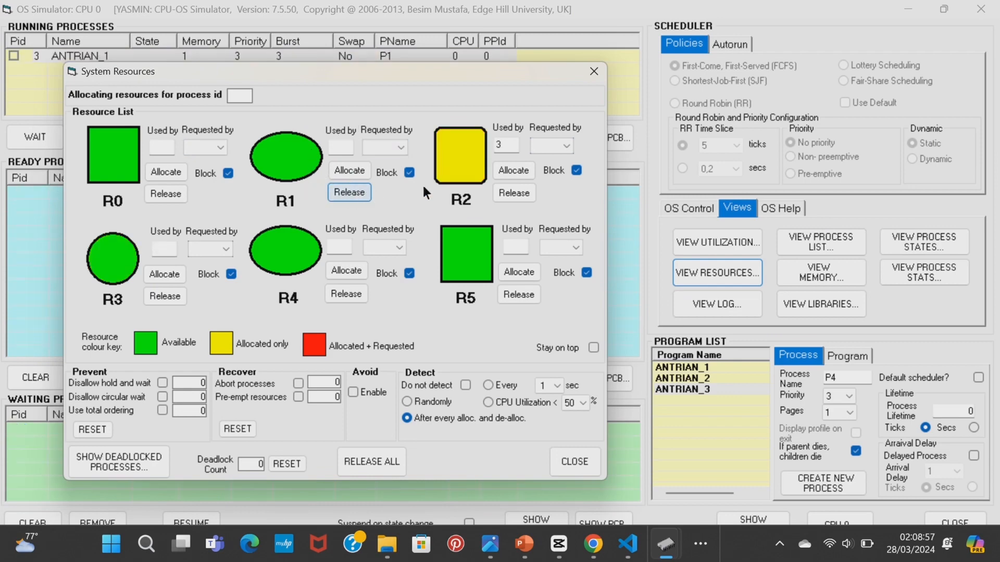
pyautogui.click(521, 194)
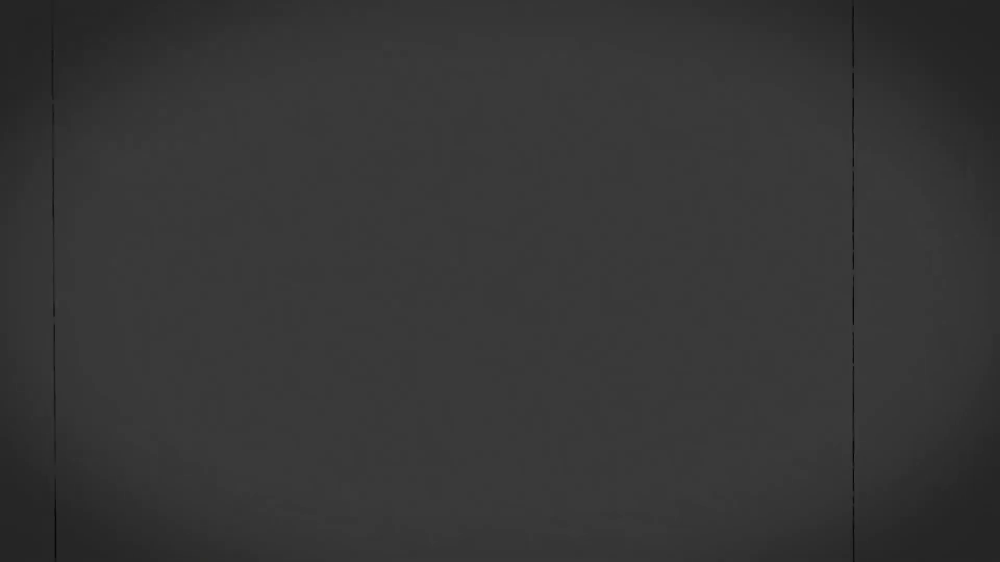